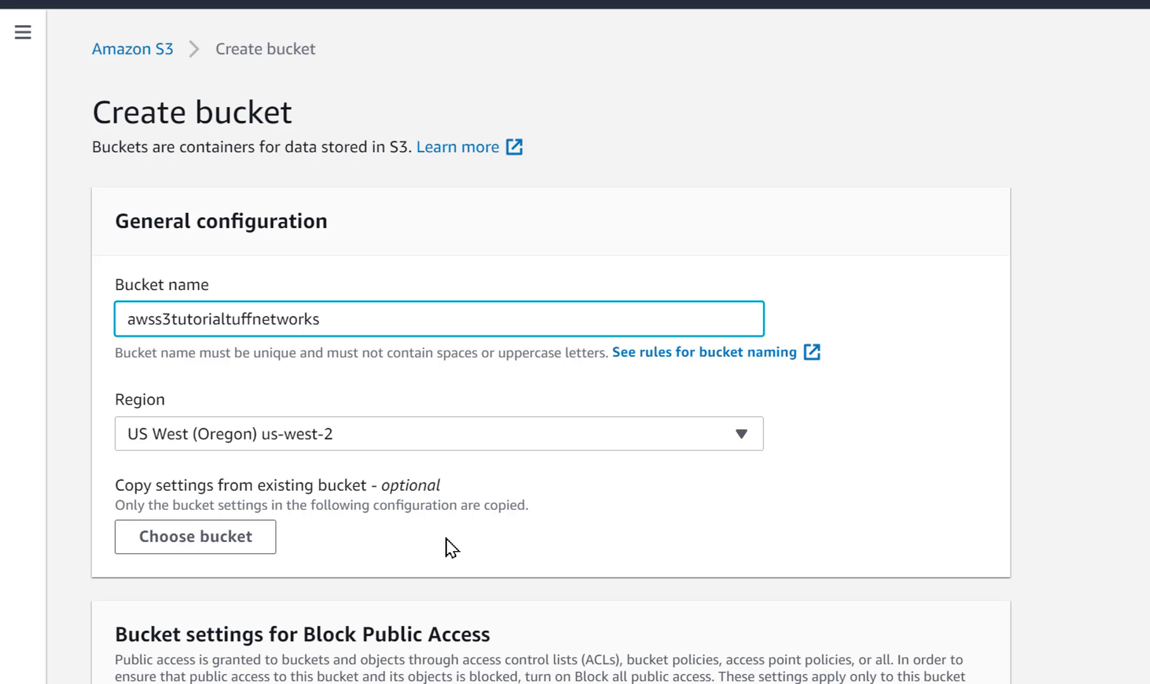
Set the new bucket's region to US East (N. Virginia) us-east-1.
scroll(507, 556, down, 3)
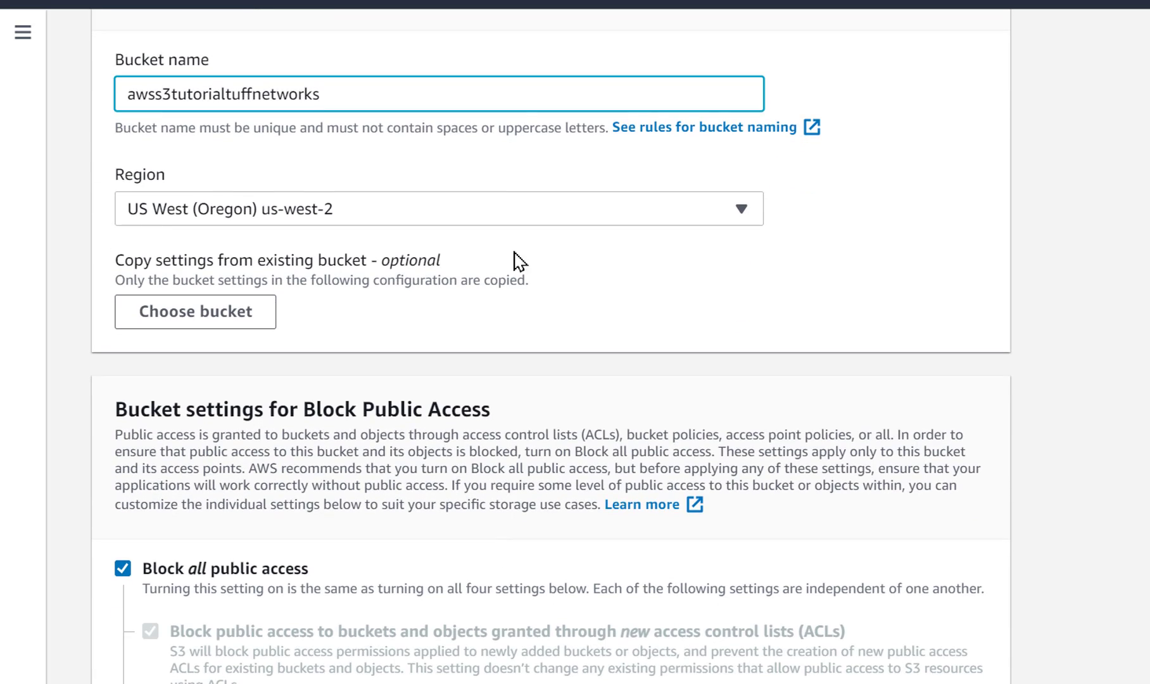
click(508, 219)
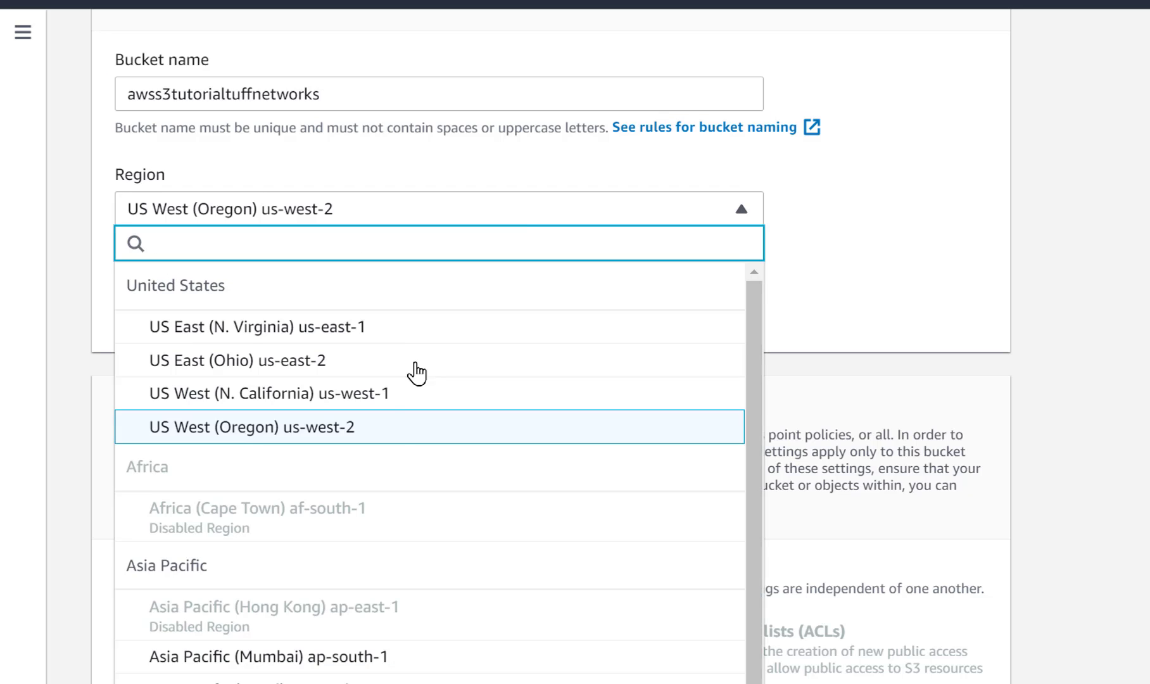
click(363, 328)
scroll(488, 275, up, 4)
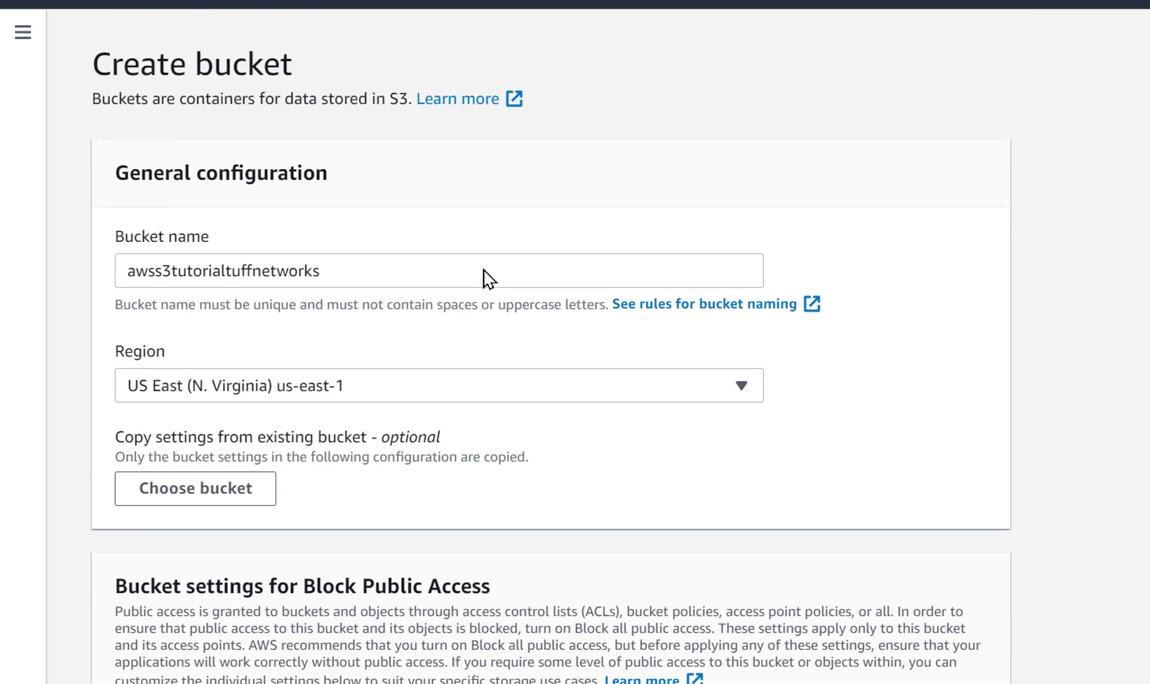
Expand the advanced settings, keep all remaining bucket options at their defaults, and create the bucket.
scroll(437, 475, down, 7)
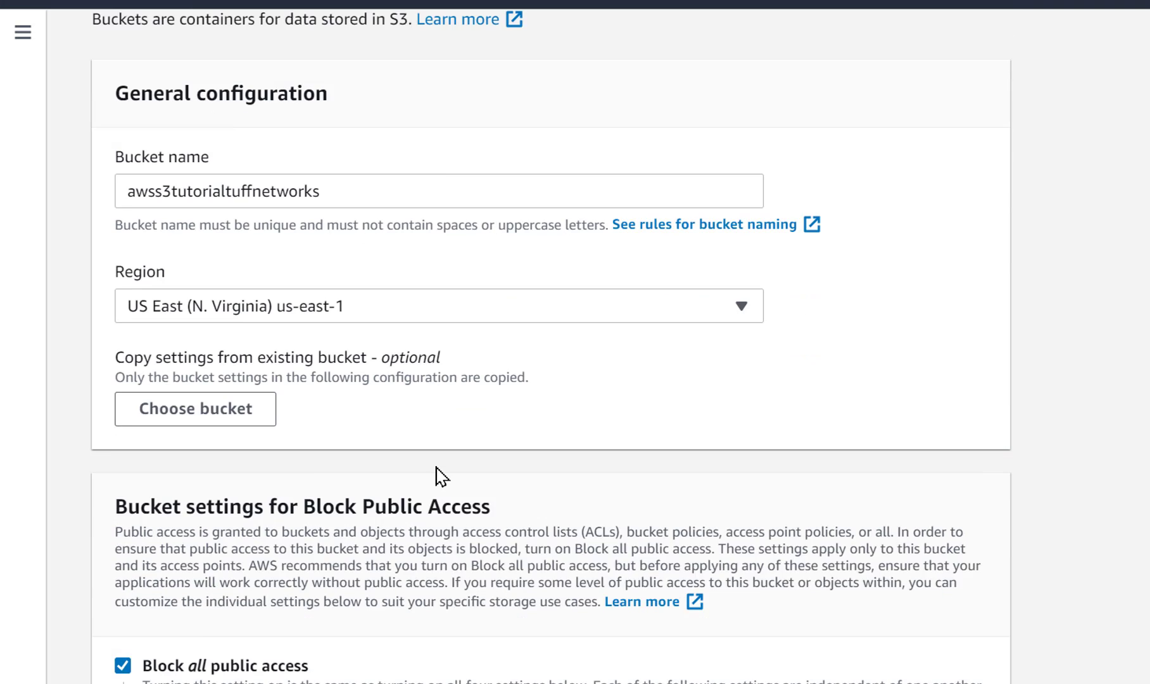
scroll(437, 475, down, 7)
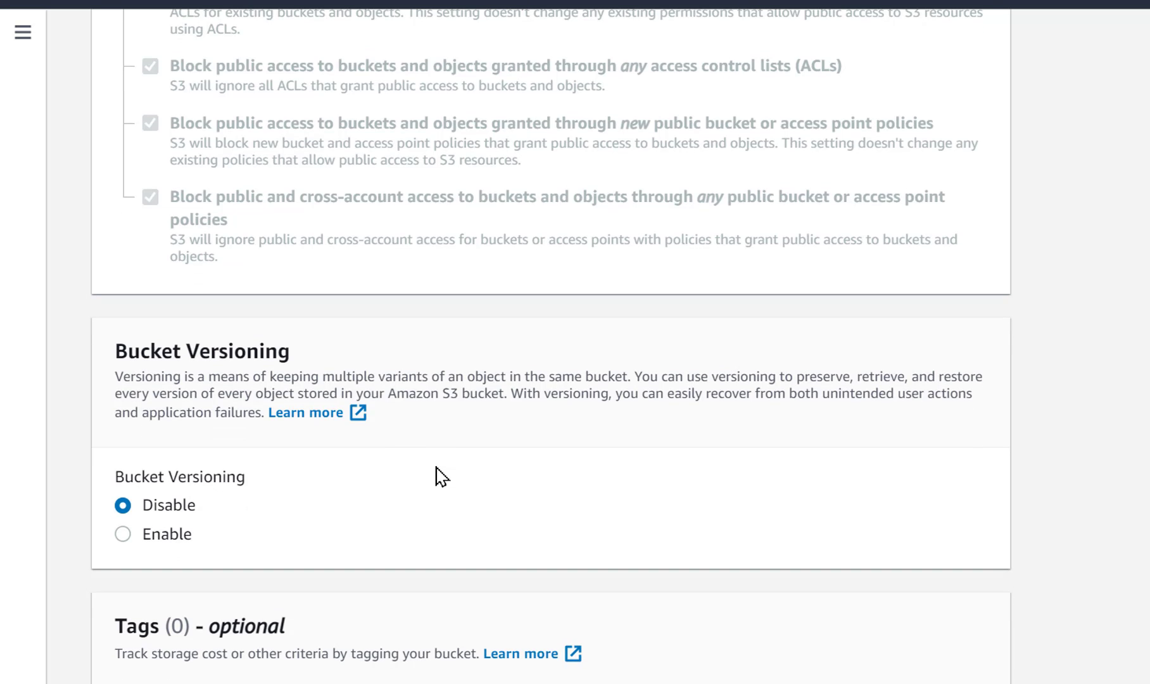
scroll(203, 485, down, 10)
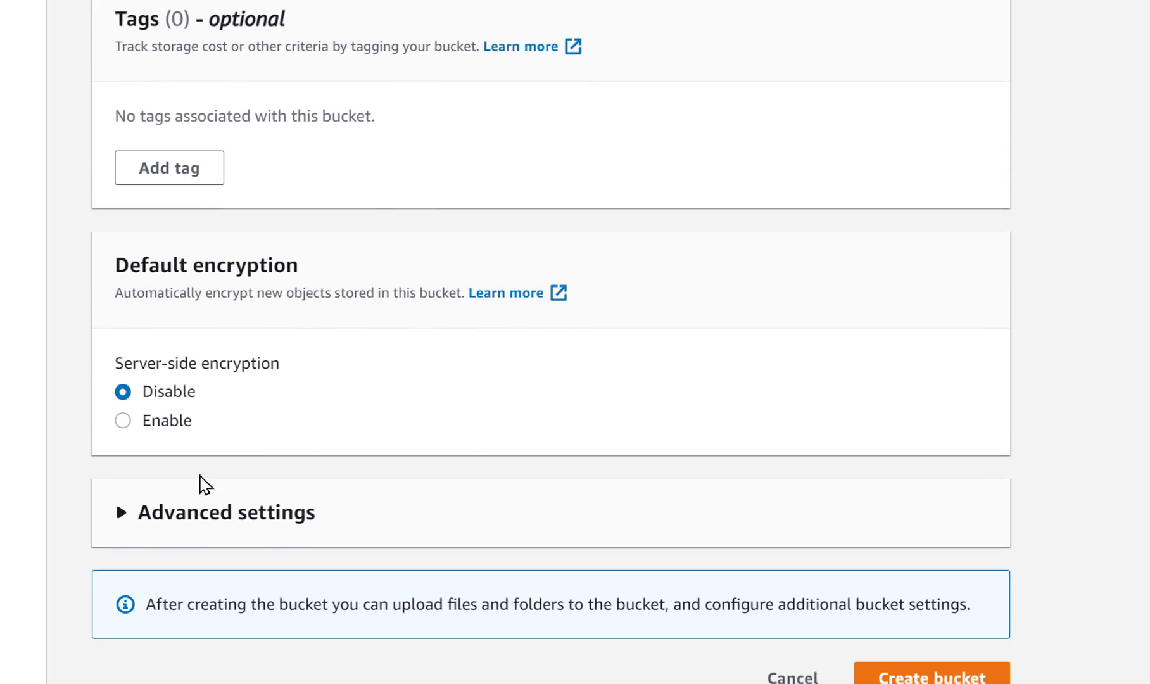
click(193, 462)
scroll(366, 378, down, 5)
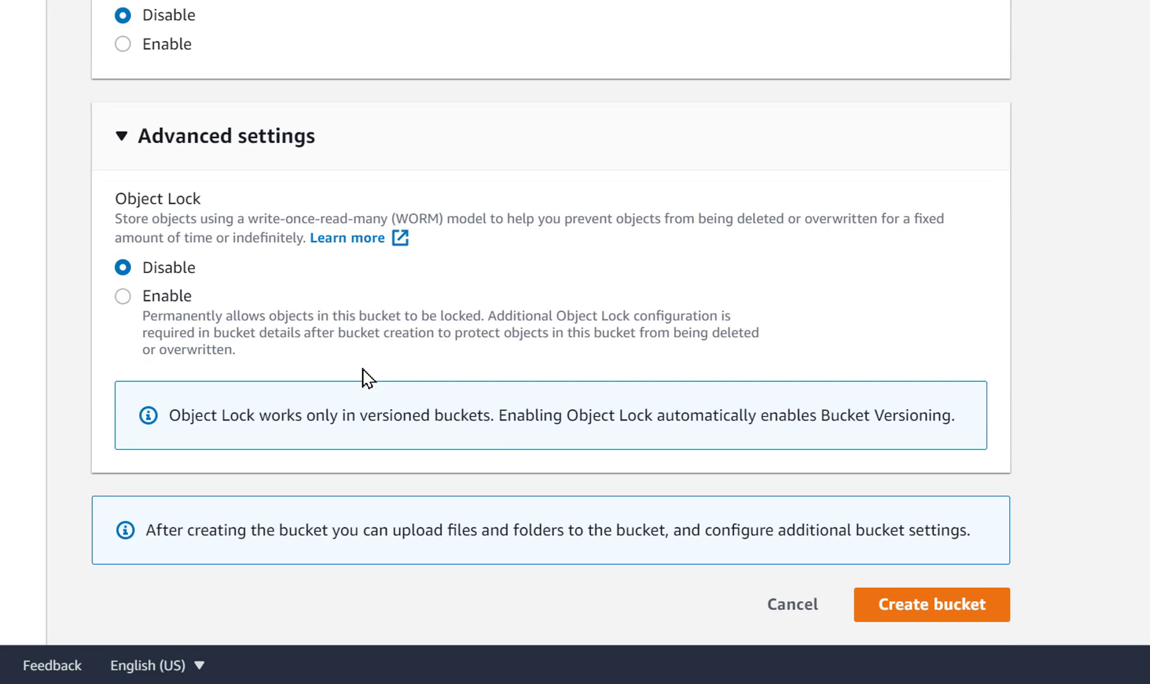
click(920, 613)
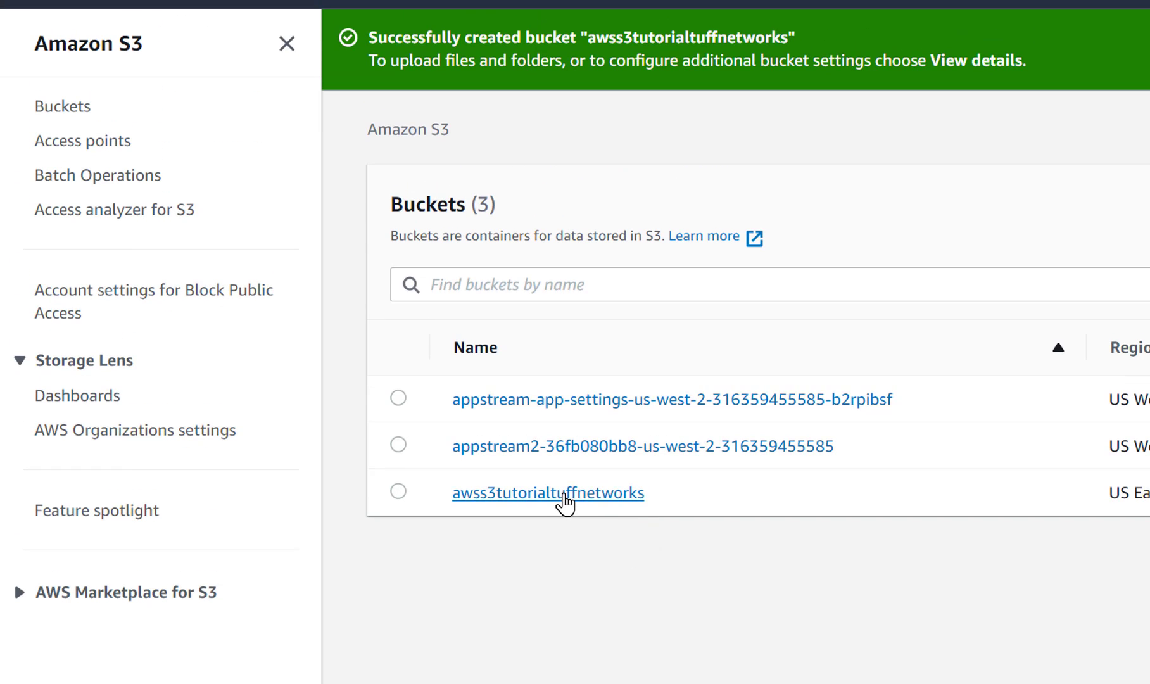
Start a new Intelligent-Tiering Archive configuration from the properties of the awss3tutorialtuffnetworks bucket.
click(549, 492)
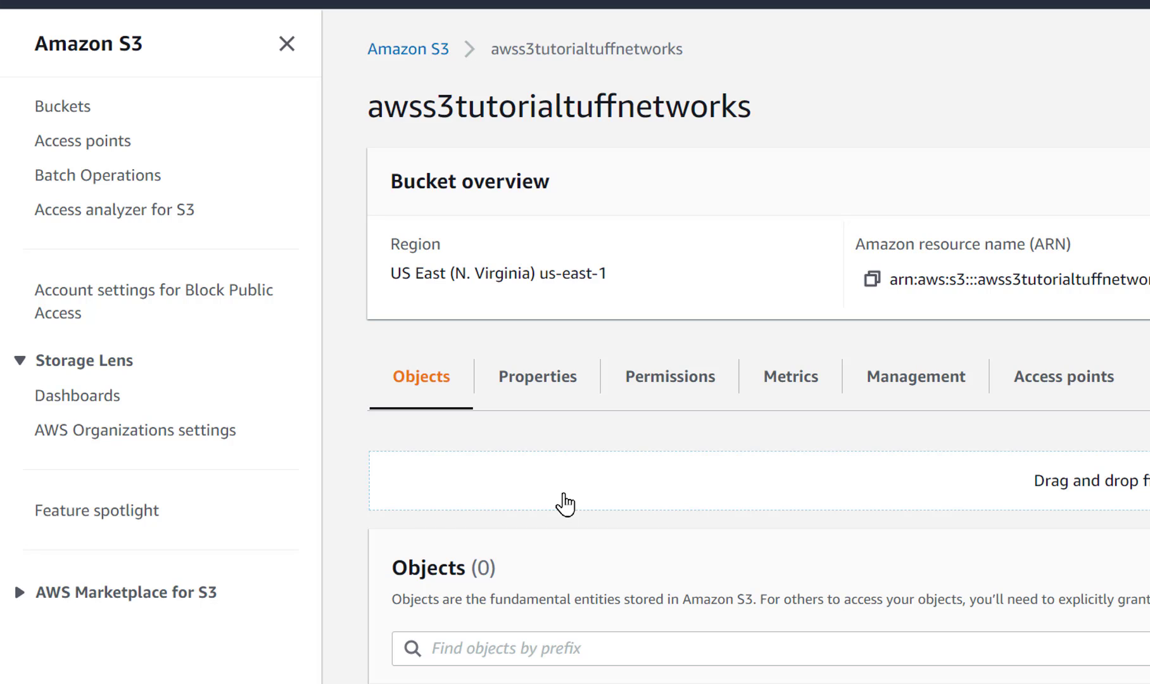
click(529, 396)
scroll(640, 374, down, 10)
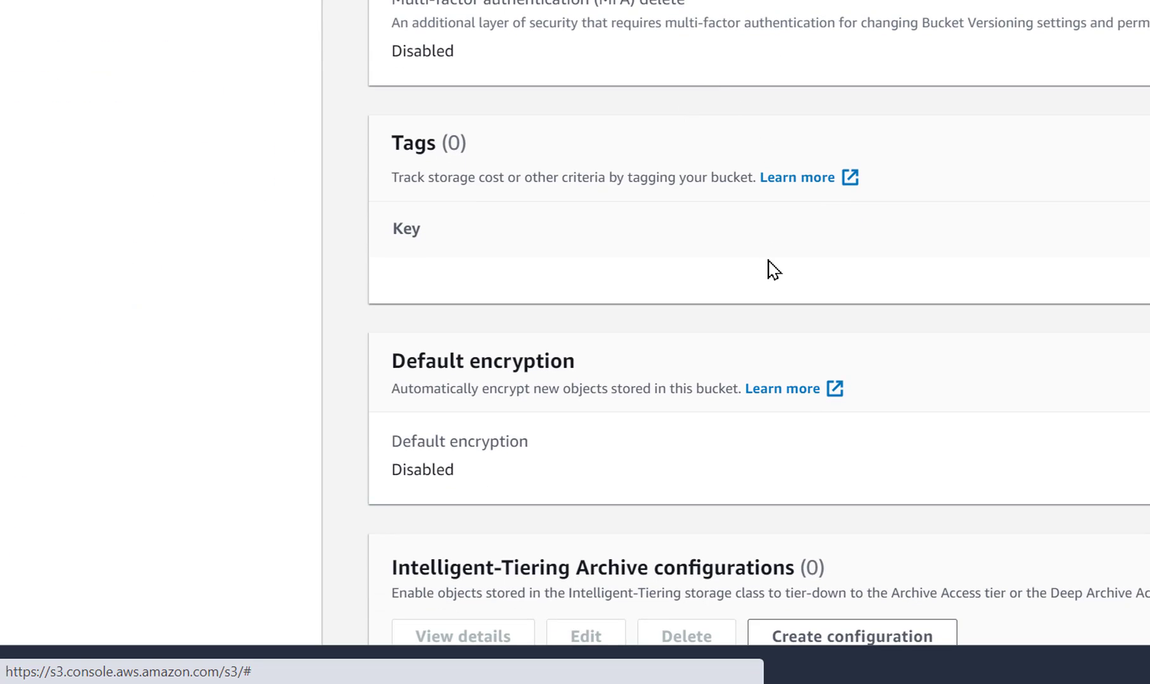
scroll(770, 269, down, 1)
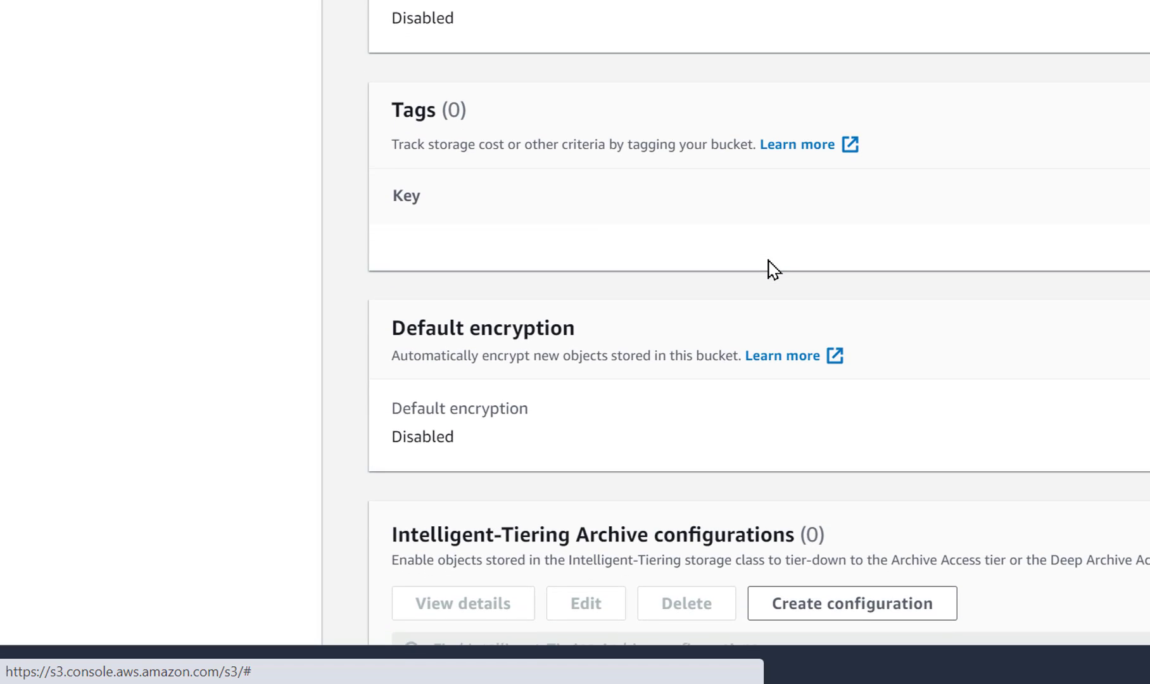
scroll(770, 269, down, 4)
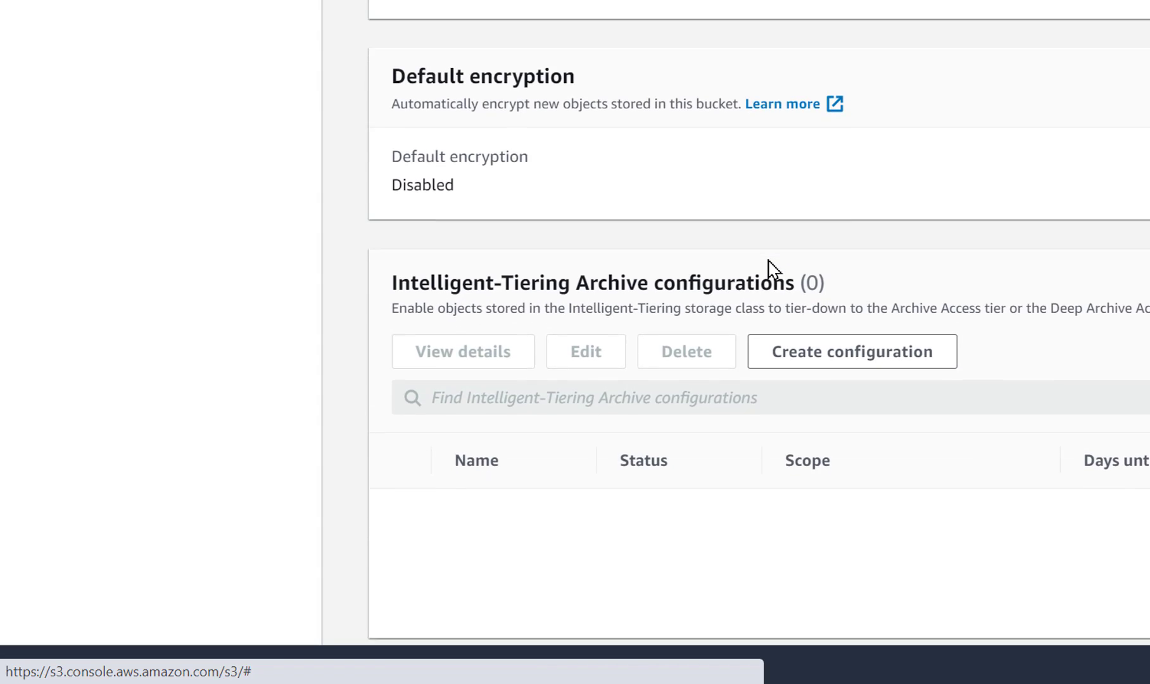
scroll(773, 269, down, 1)
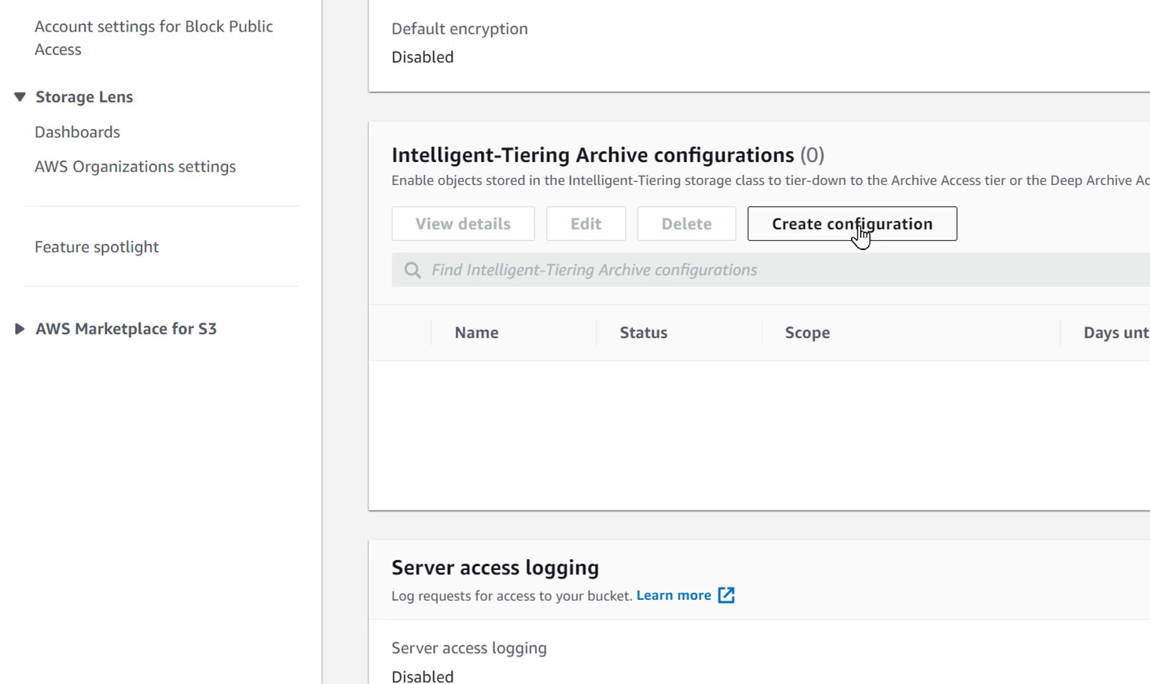
click(855, 253)
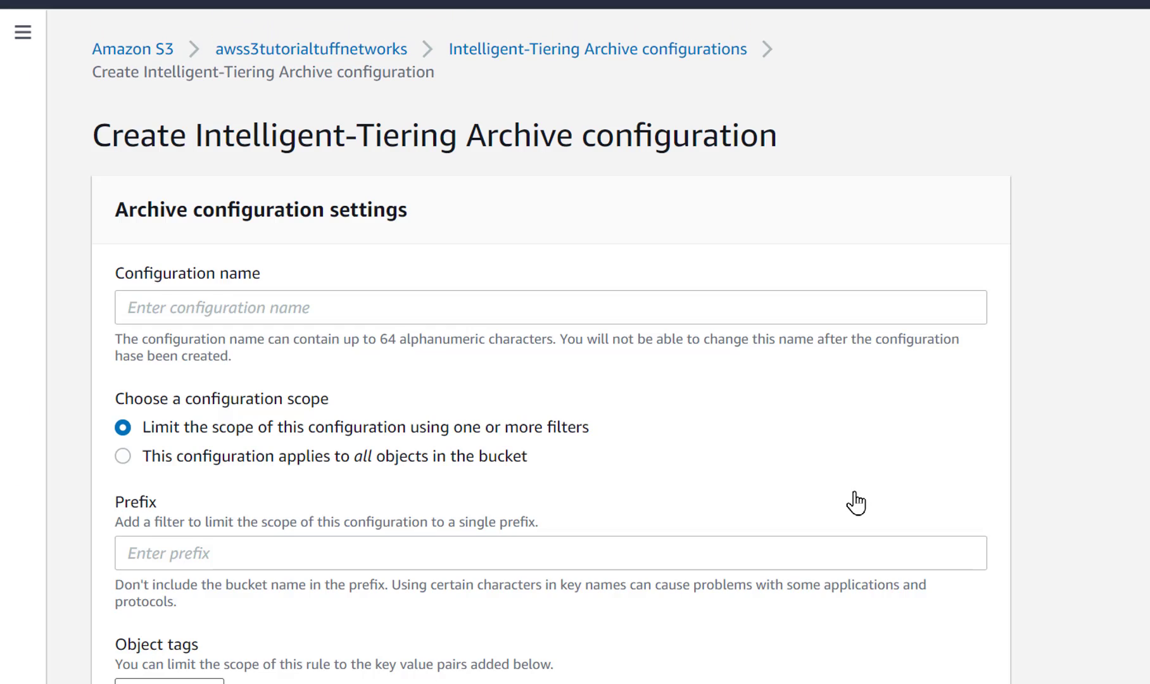
Name the archive configuration awss3intelligent and apply it to all objects in the bucket.
click(291, 310)
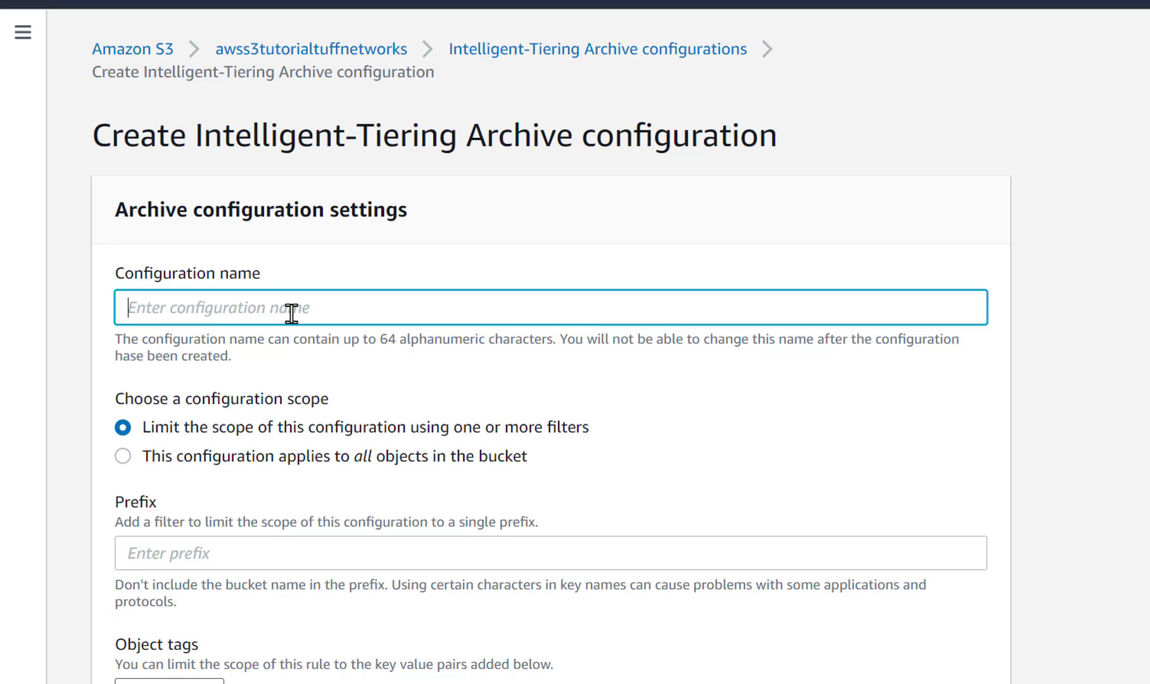
text(A)
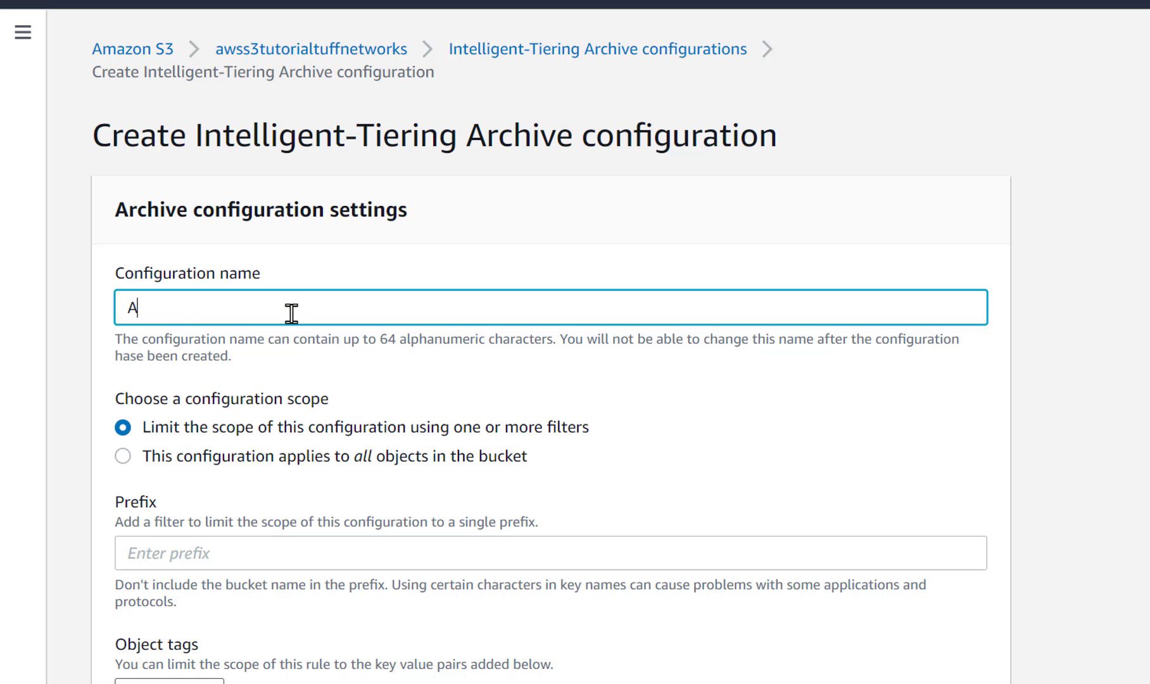
key(BackSpace)
text(awss3intelli)
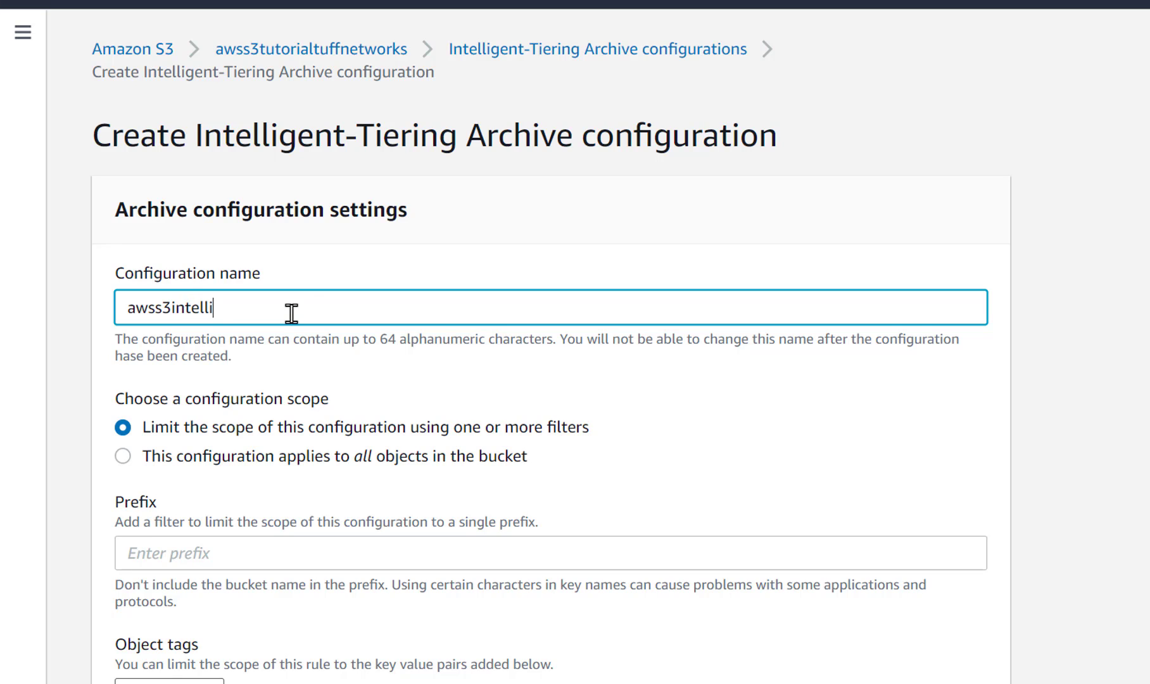
text(gnet)
key(BackSpace)
key(BackSpace)
key(BackSpace)
text(ent)
click(123, 457)
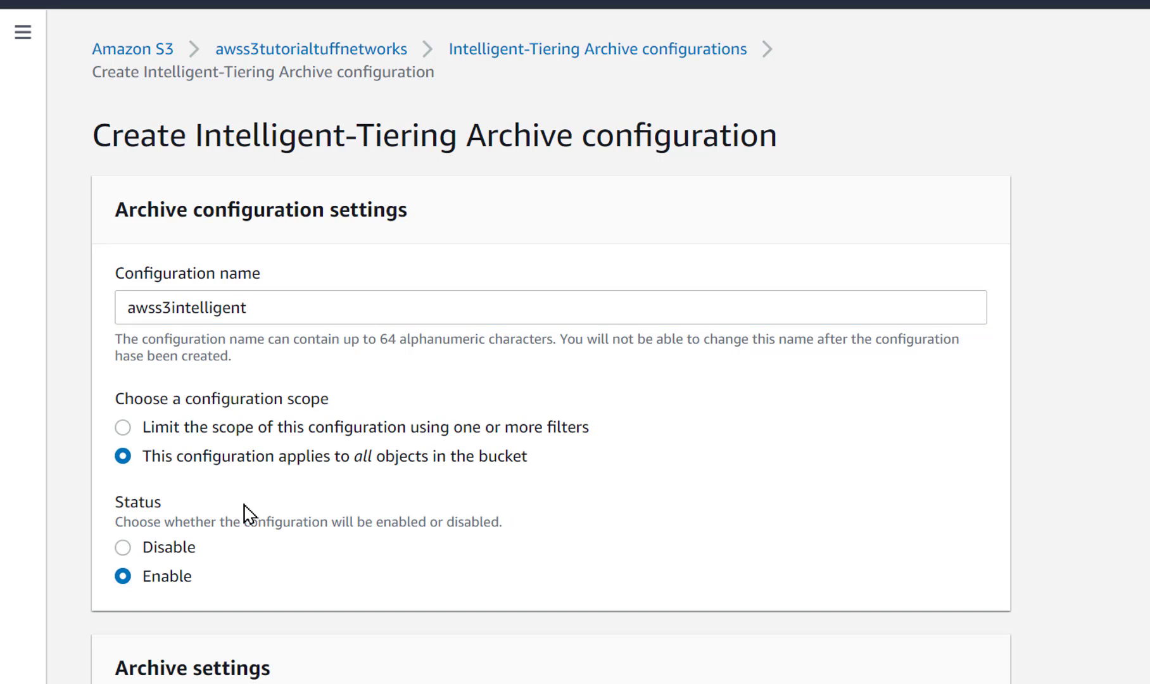
Read the AWS News Blog post about the archive access tiers added to S3 Intelligent-Tiering.
scroll(344, 558, down, 10)
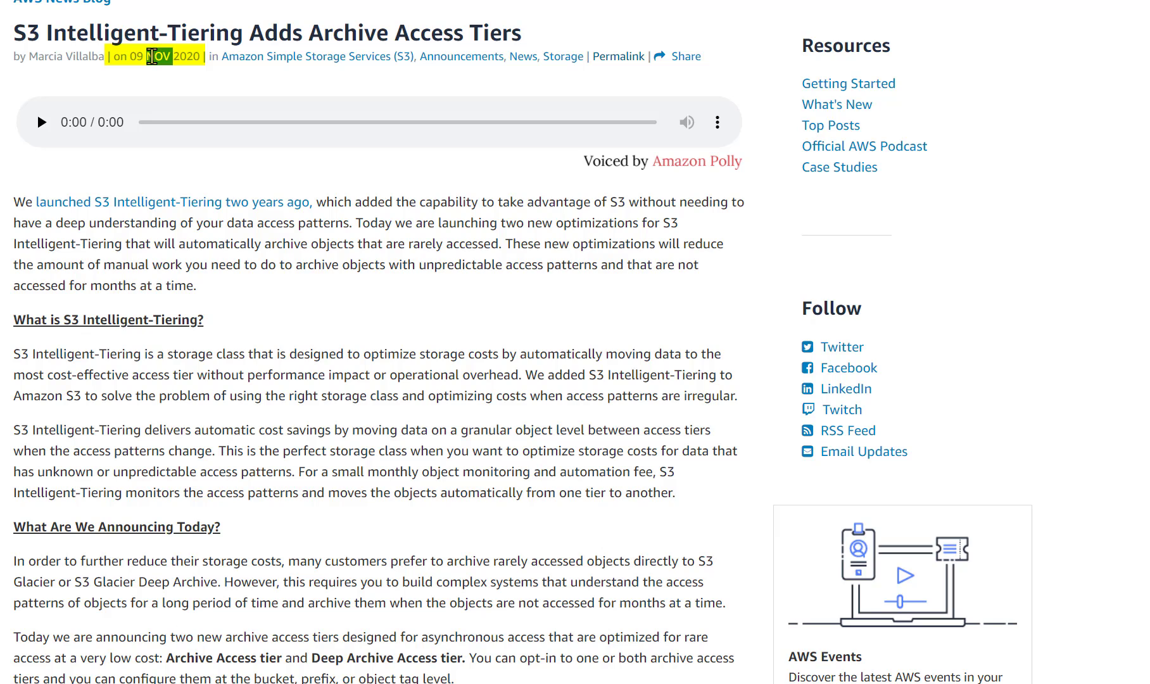
scroll(279, 310, down, 3)
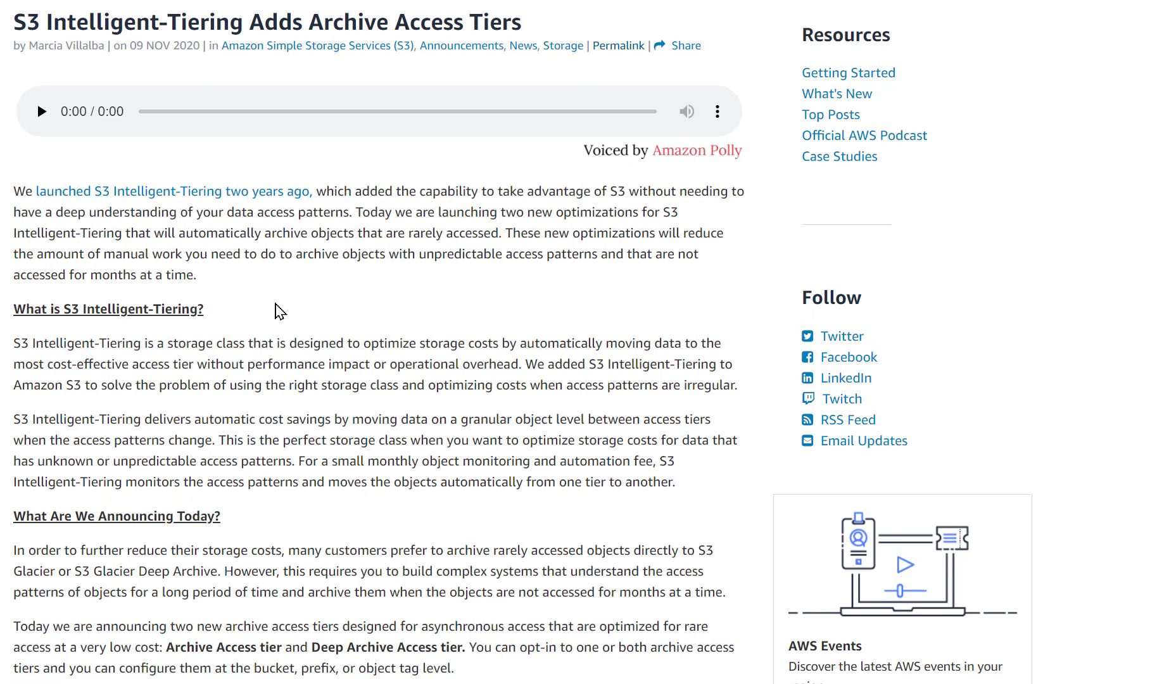
scroll(278, 311, down, 1)
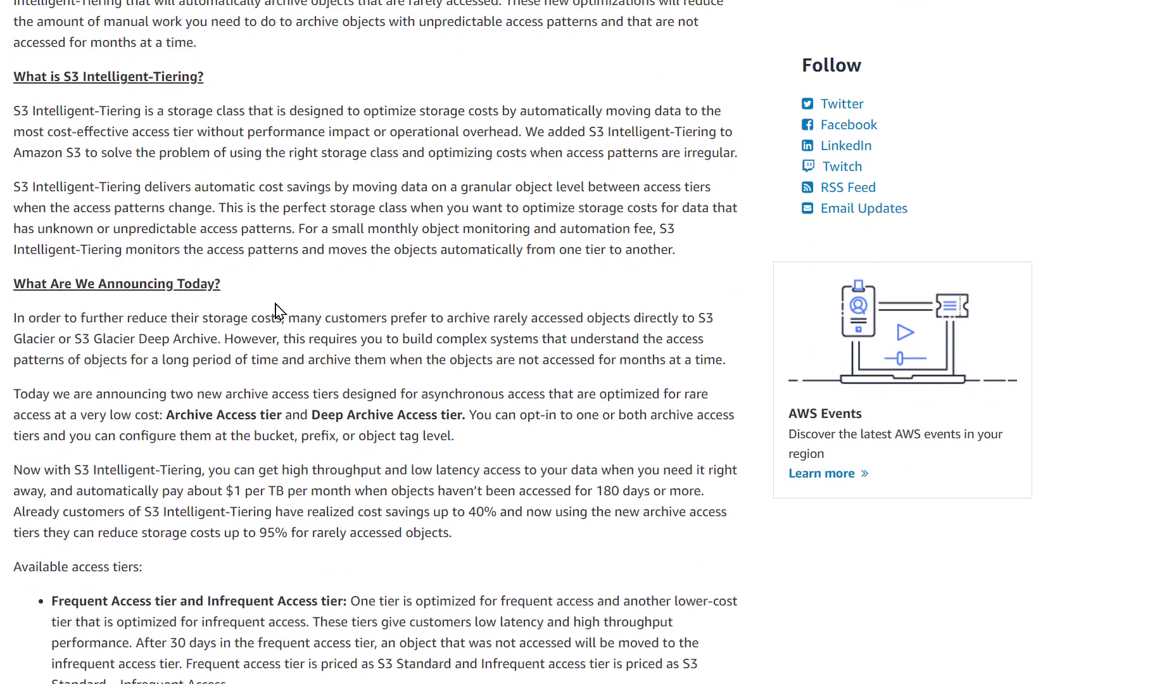
scroll(279, 310, down, 3)
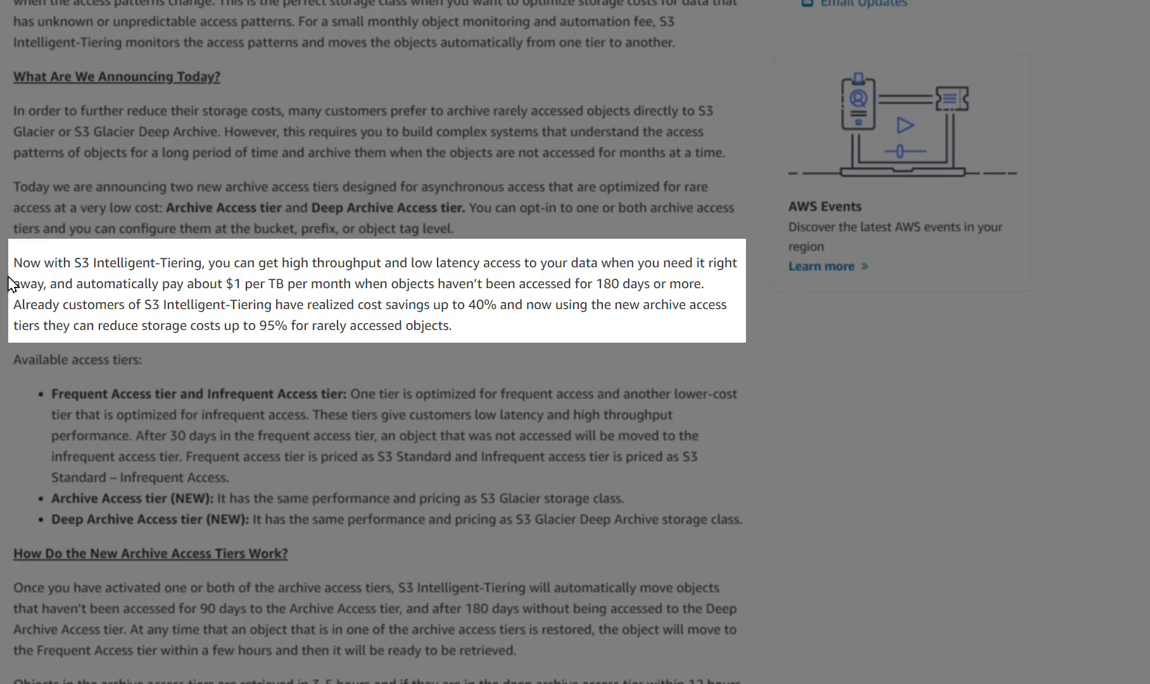
scroll(10, 283, down, 3)
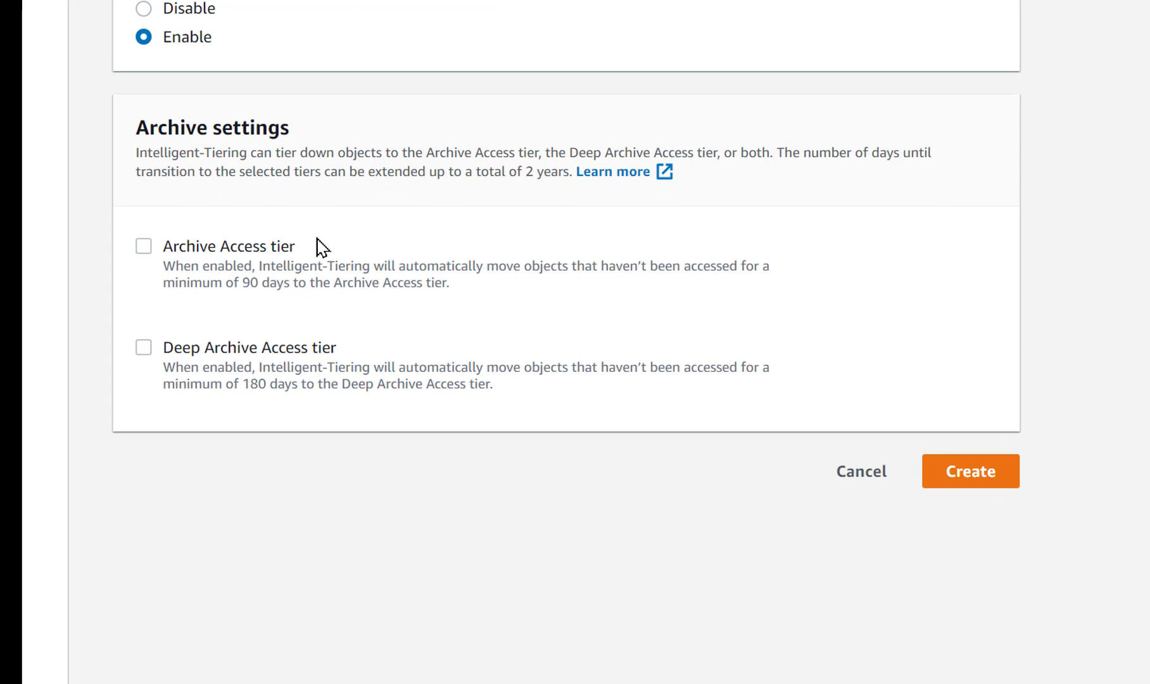
Enable the Archive Access tier and set its transition to 90 days.
click(145, 246)
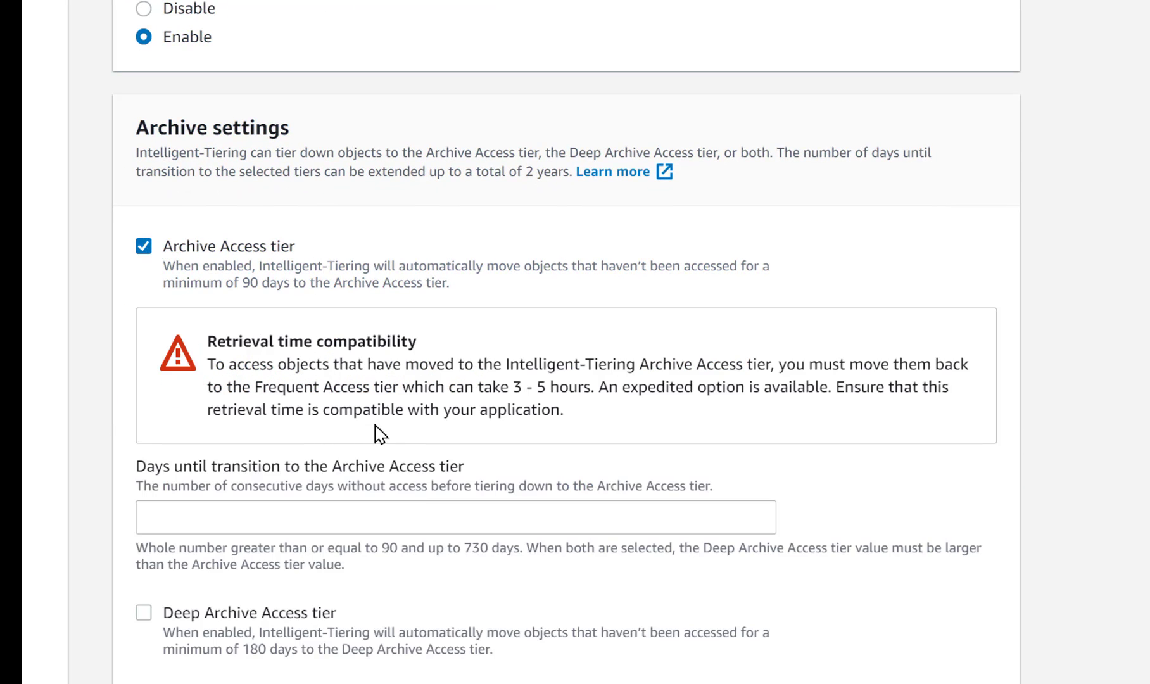
scroll(374, 434, down, 1)
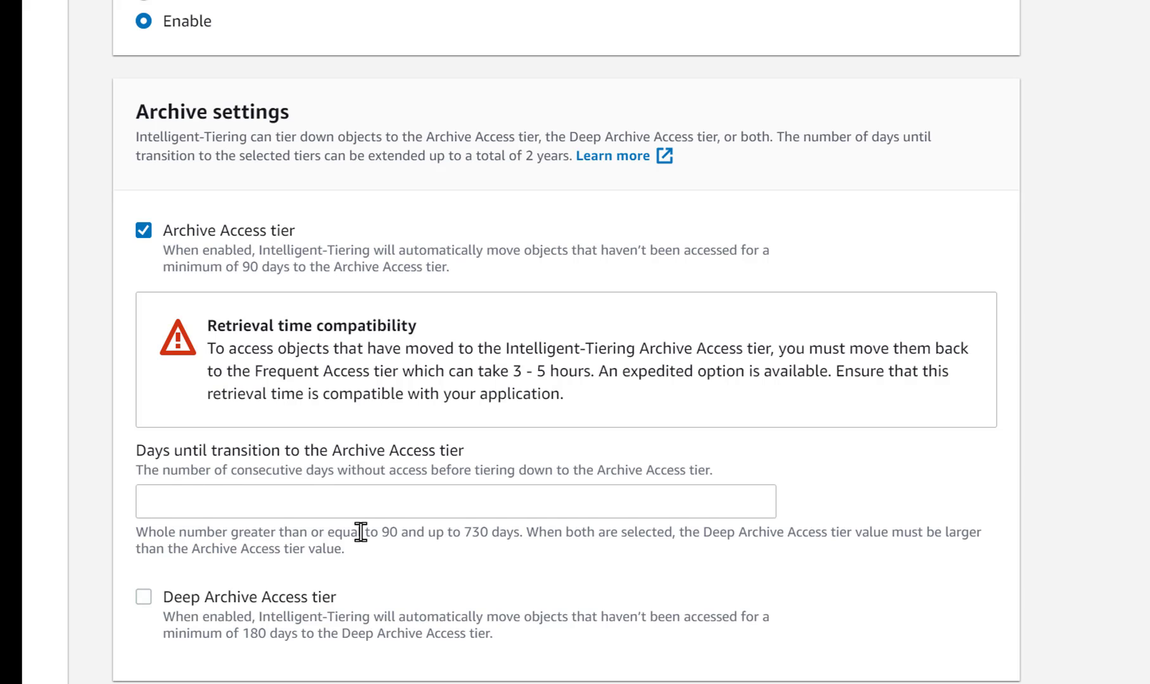
click(362, 491)
text(90)
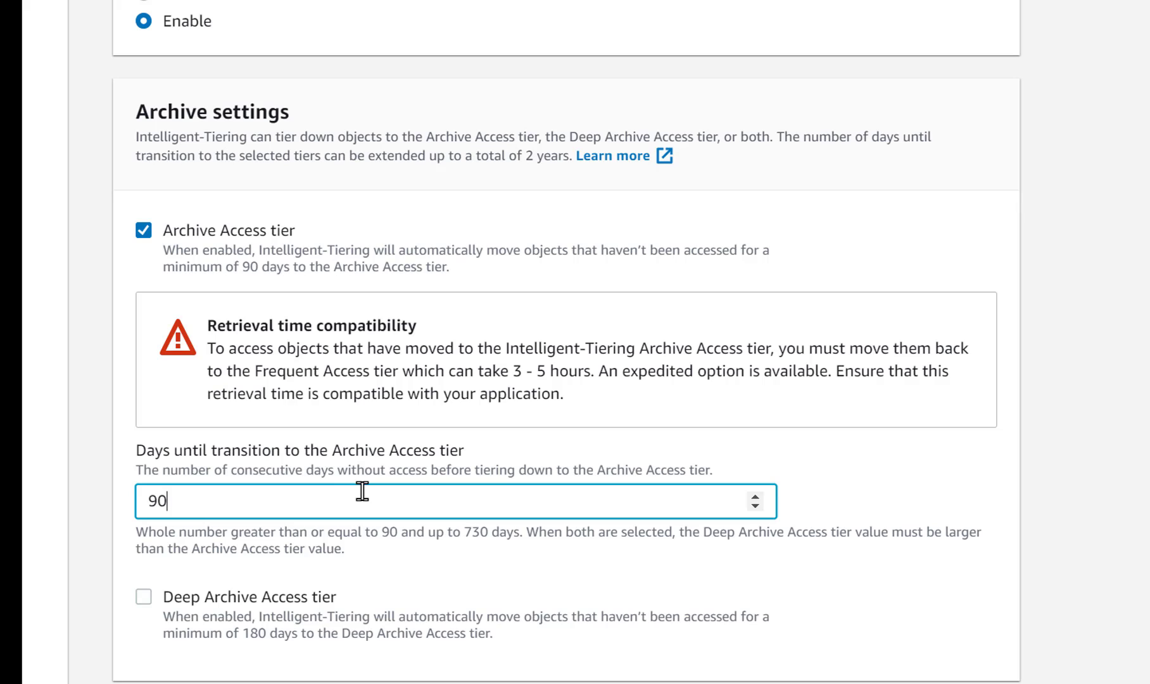
Enable the Deep Archive Access tier with a transition after 180 days, and create the configuration.
click(144, 598)
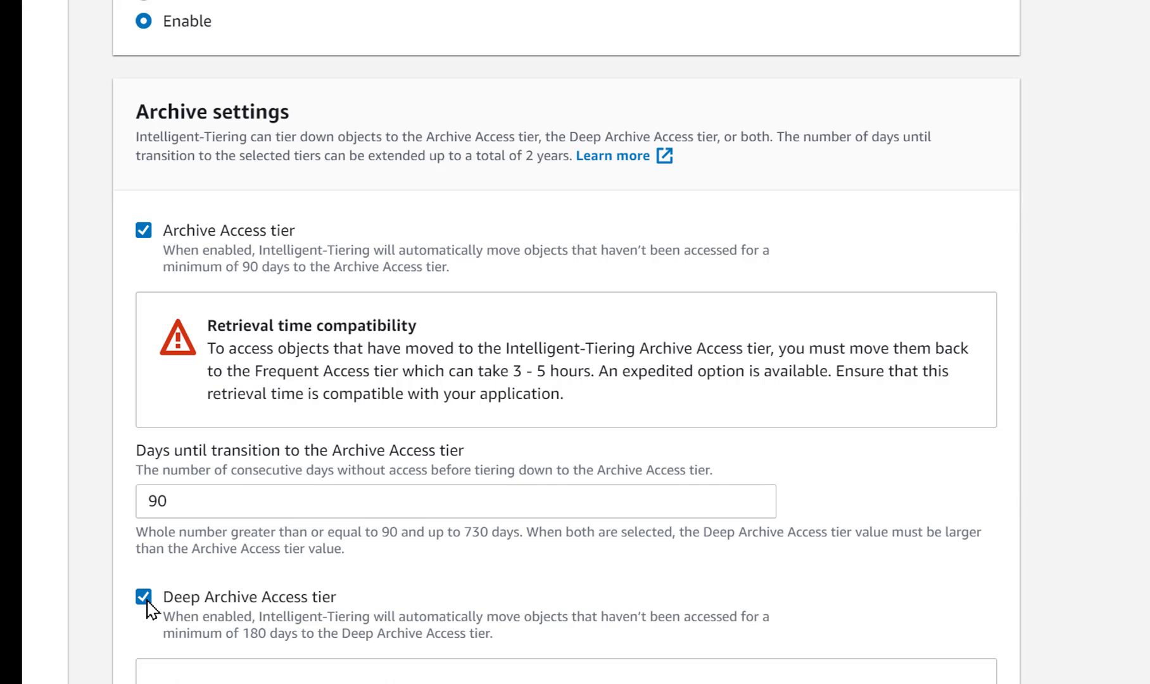
scroll(709, 551, down, 2)
scroll(709, 554, down, 2)
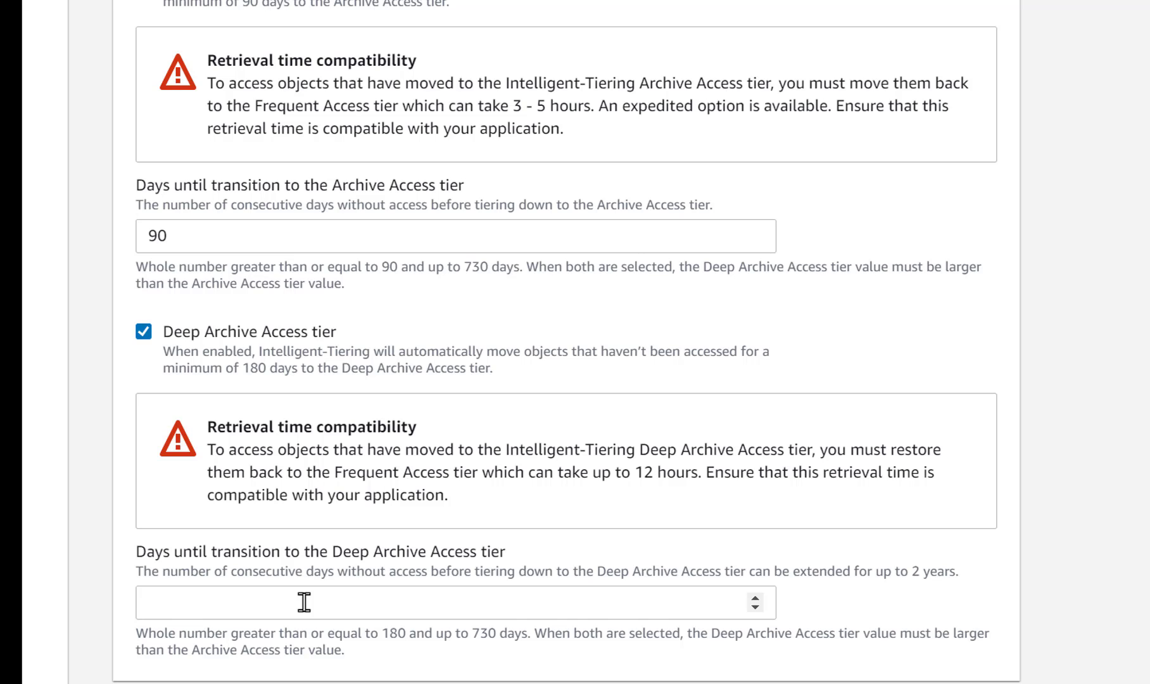
click(269, 599)
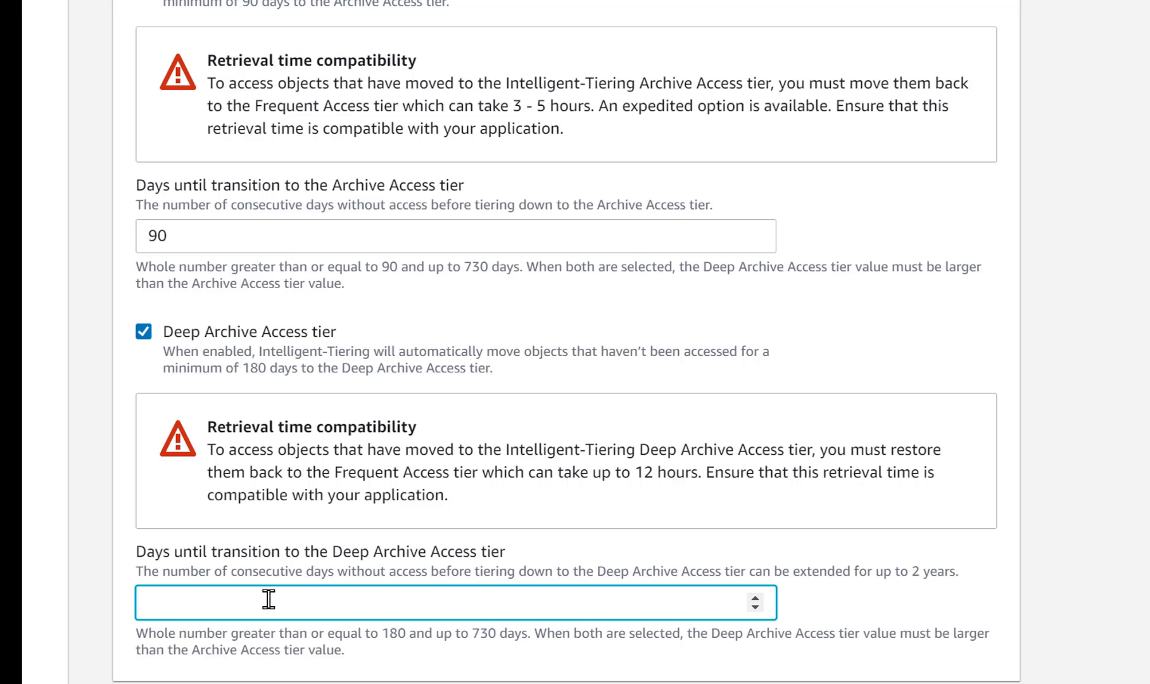
text(180)
click(962, 683)
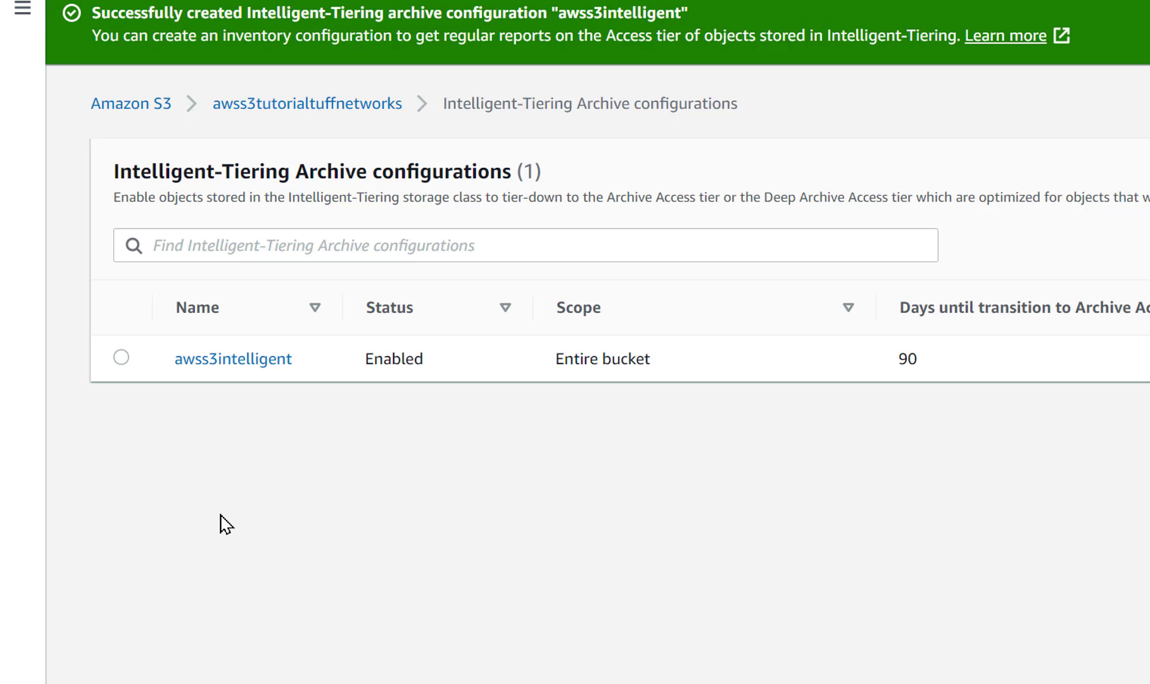
View the awss3intelligent configuration's details, and return to the bucket to start a new lifecycle rule.
click(232, 359)
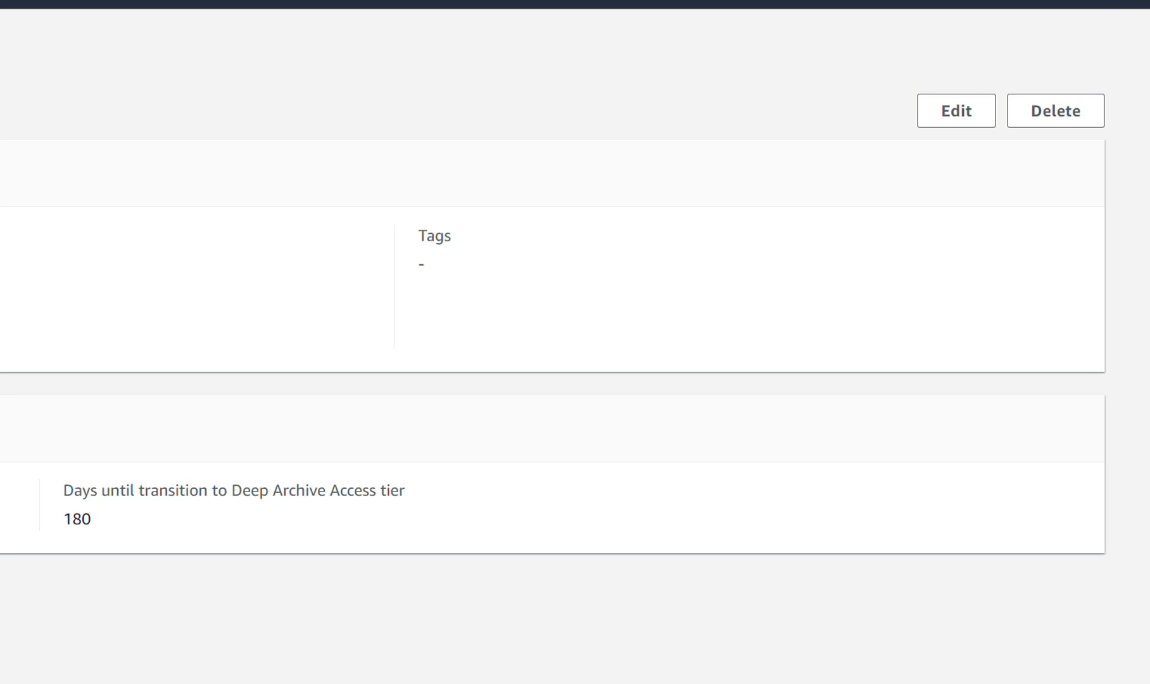
click(283, 56)
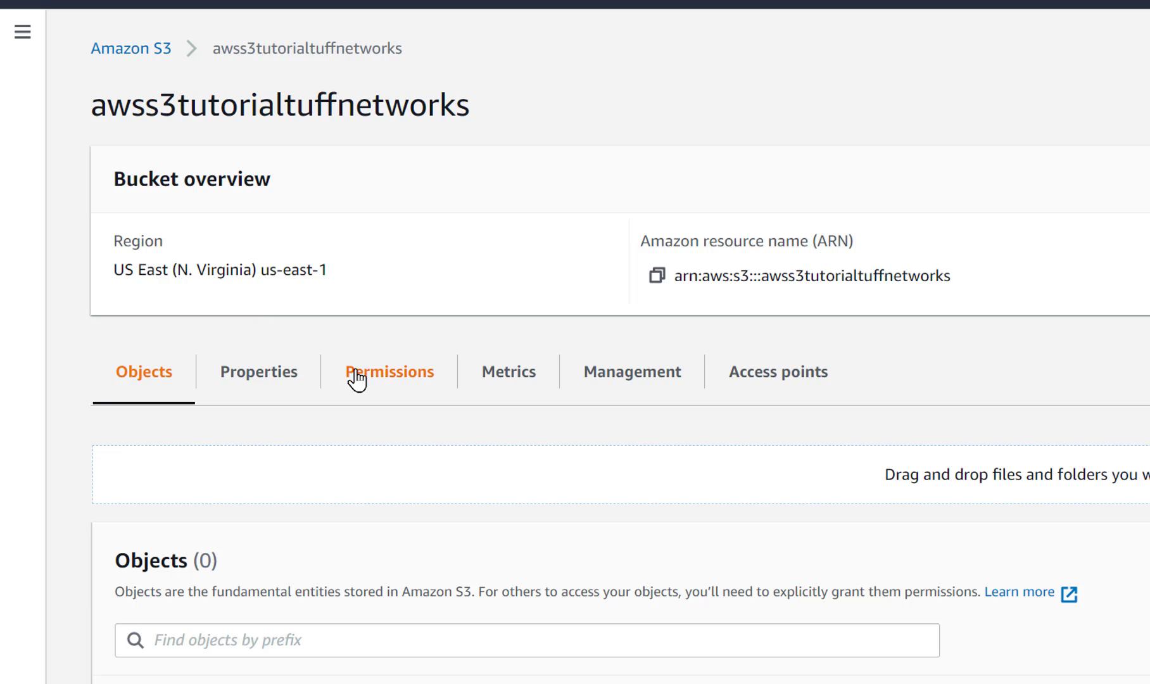
click(593, 380)
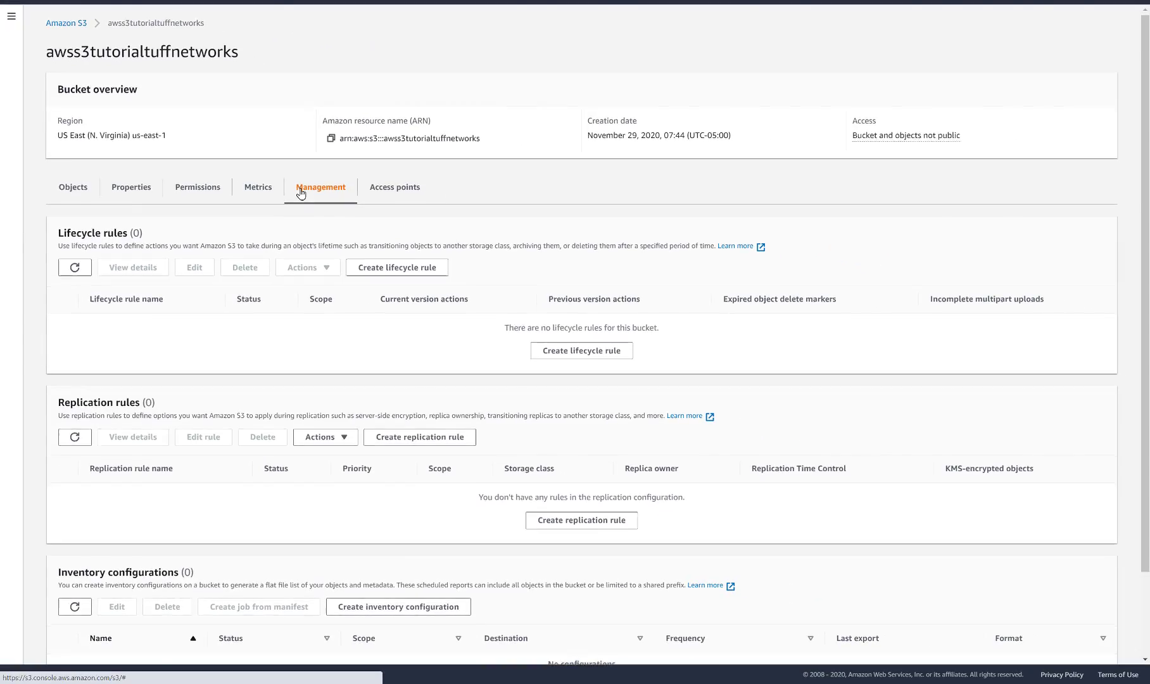
scroll(301, 193, down, 1)
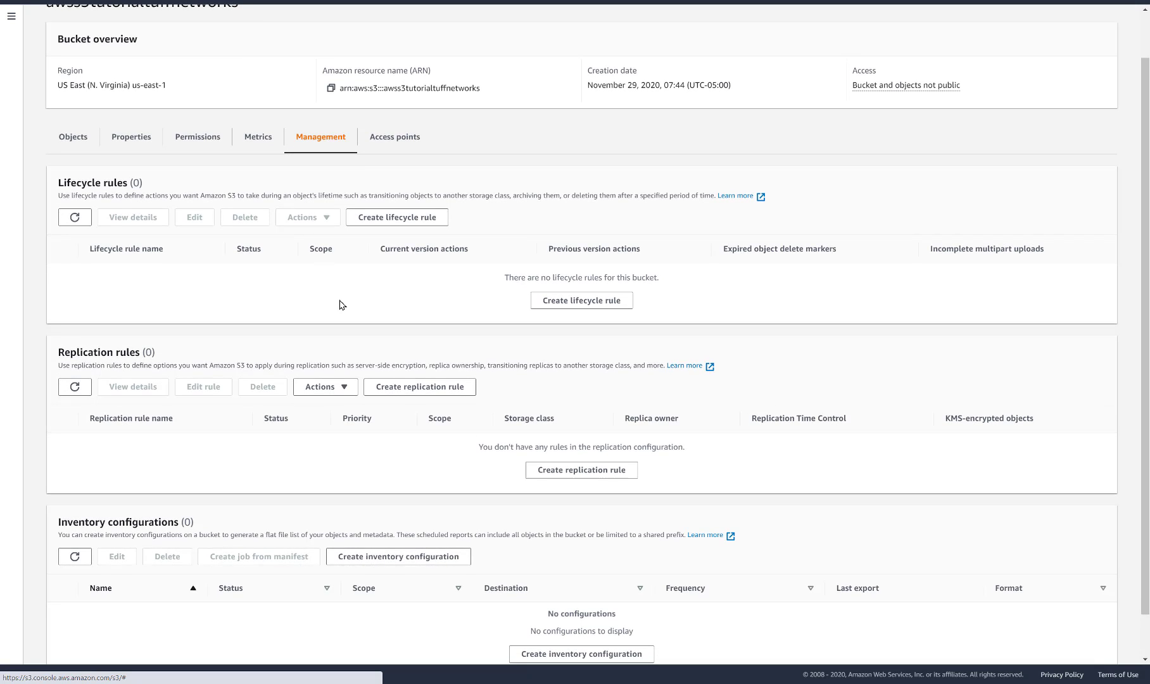
click(575, 302)
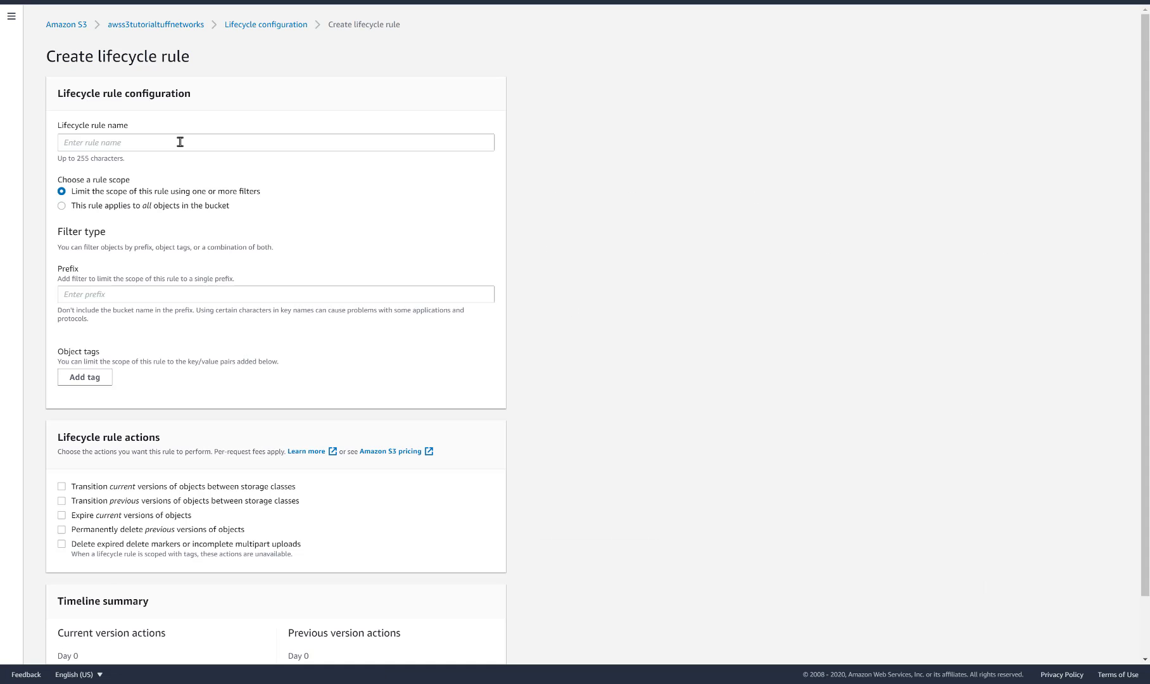
Name the lifecycle rule 30daymove, apply it to all objects in the bucket, and acknowledge that scope.
click(156, 141)
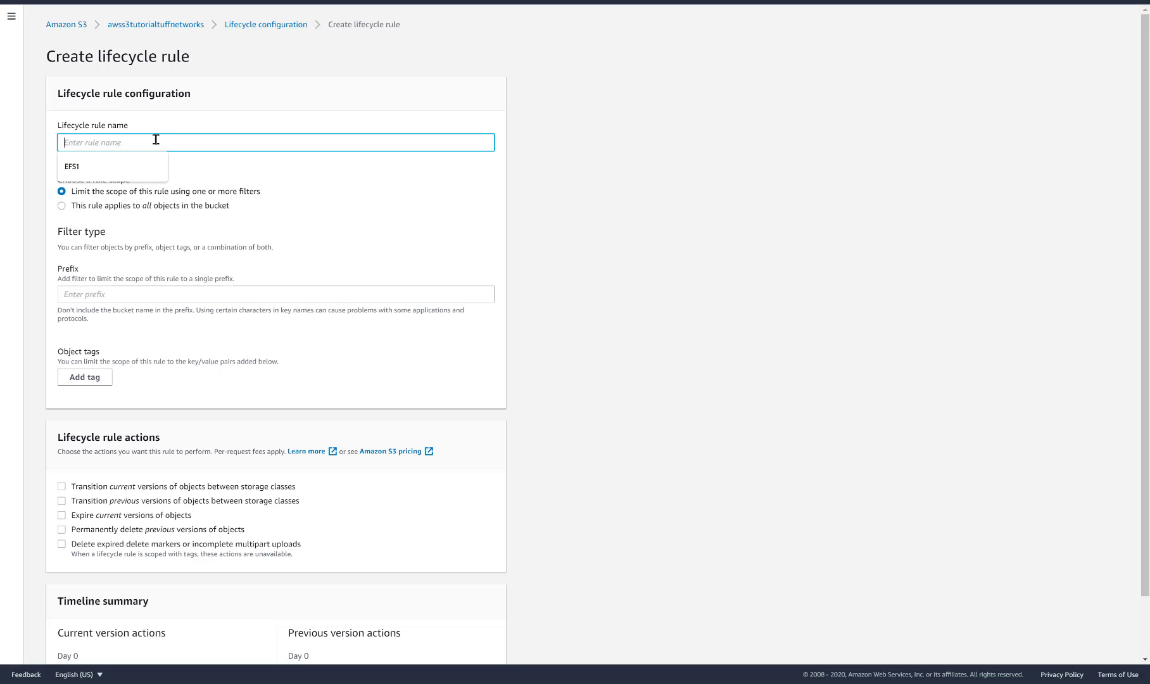
text(30day)
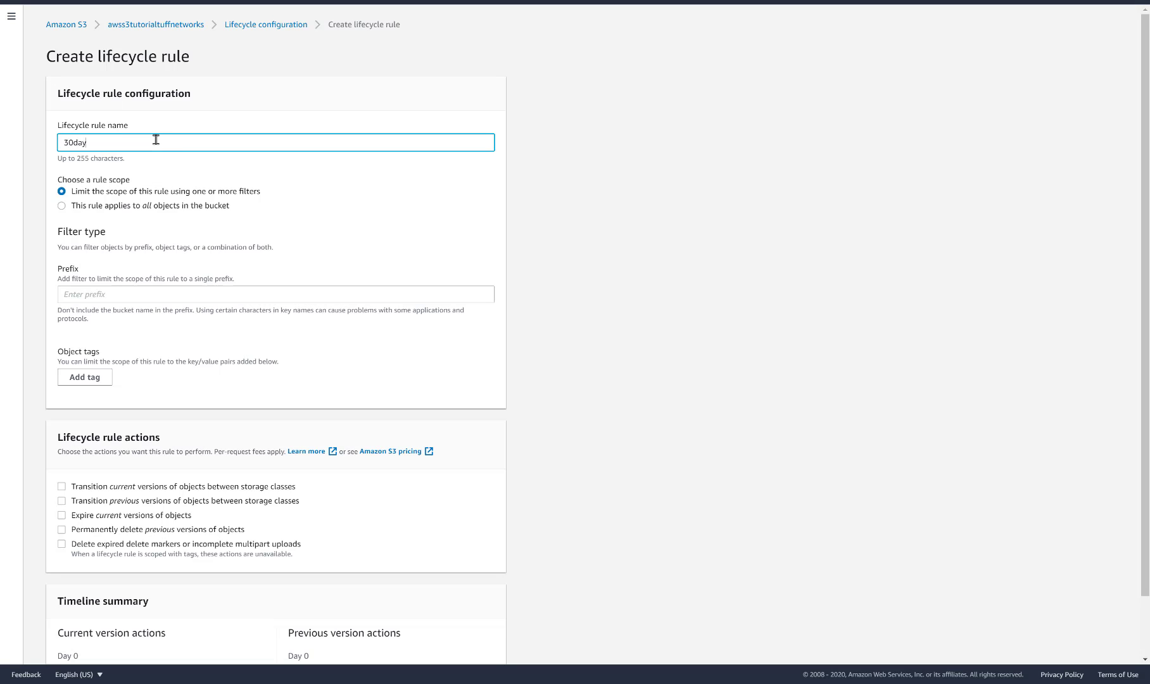
text(move)
click(135, 208)
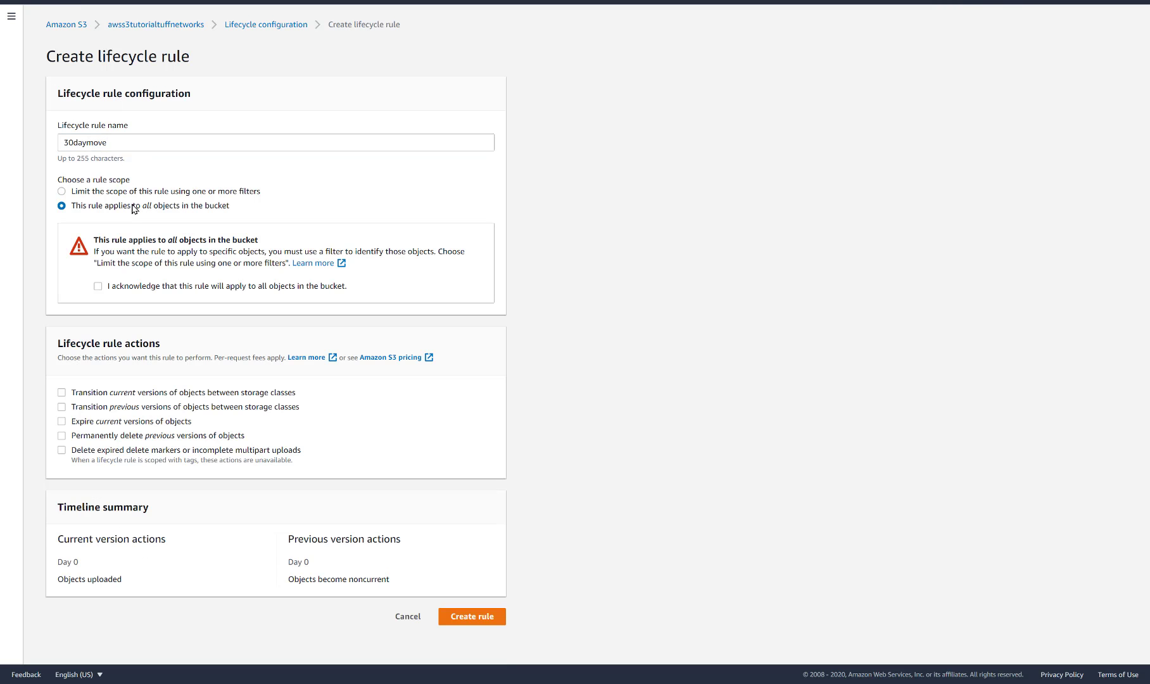
click(99, 287)
Enable transitions of current object versions between storage classes, moving them to Standard-IA 30 days after creation.
click(62, 394)
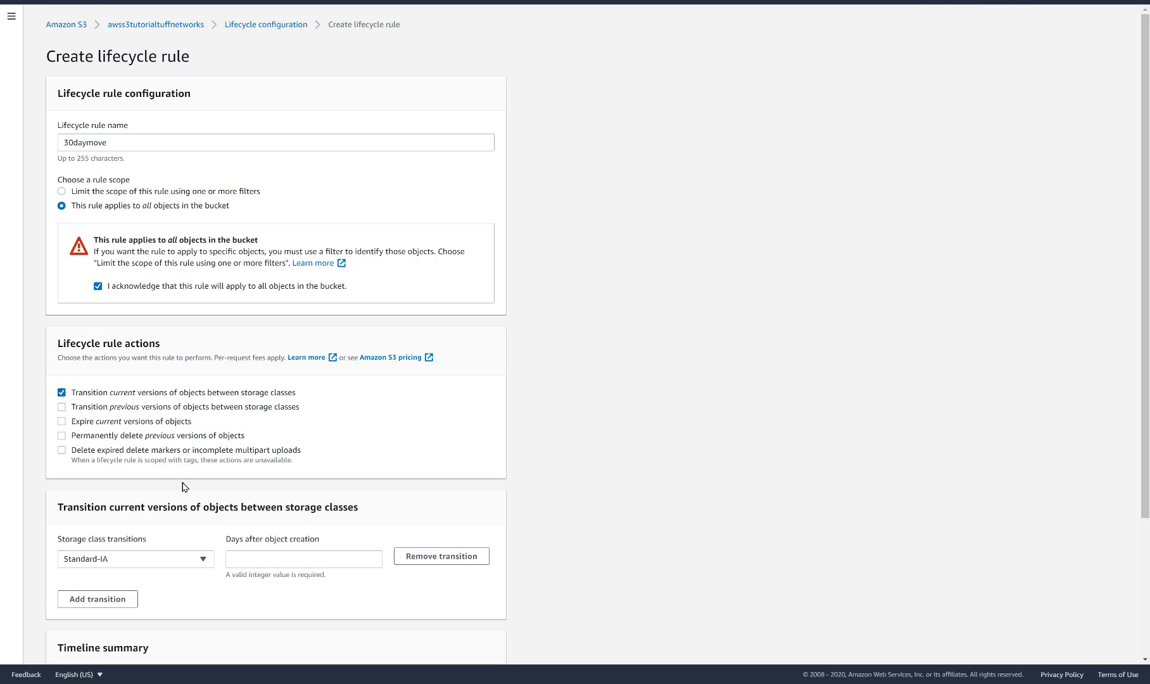
click(276, 565)
text(30)
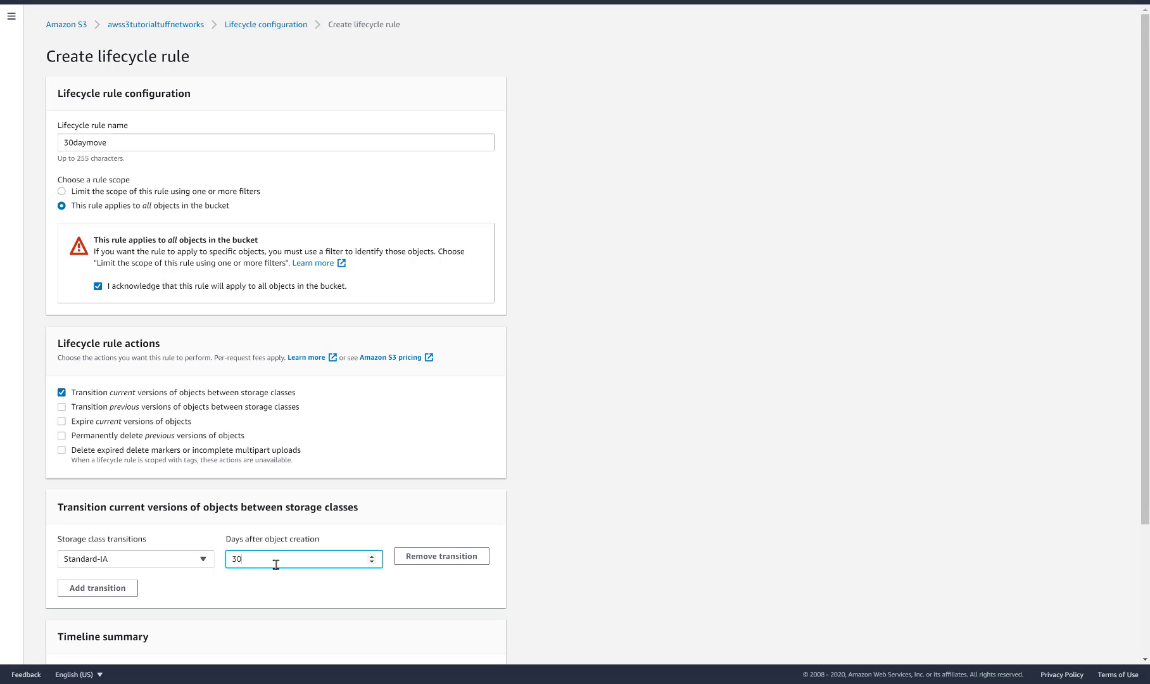
Try adding an Intelligent-Tiering transition after 60 days and a One Zone-IA transition, and remove both.
scroll(231, 589, down, 1)
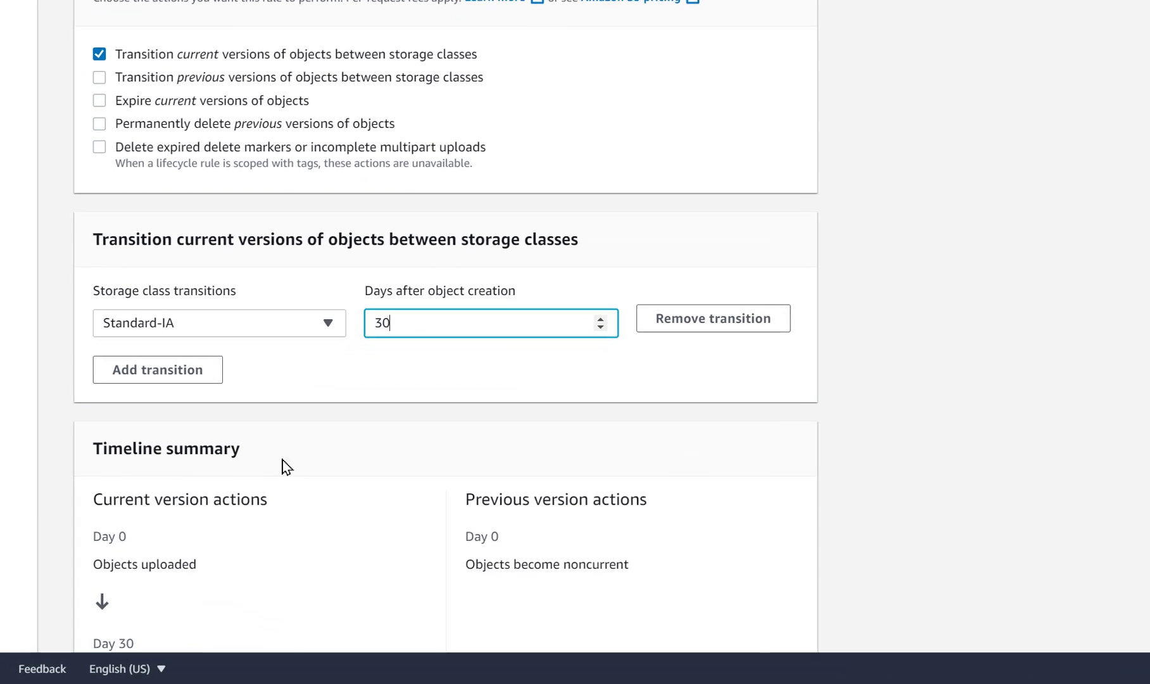
click(173, 377)
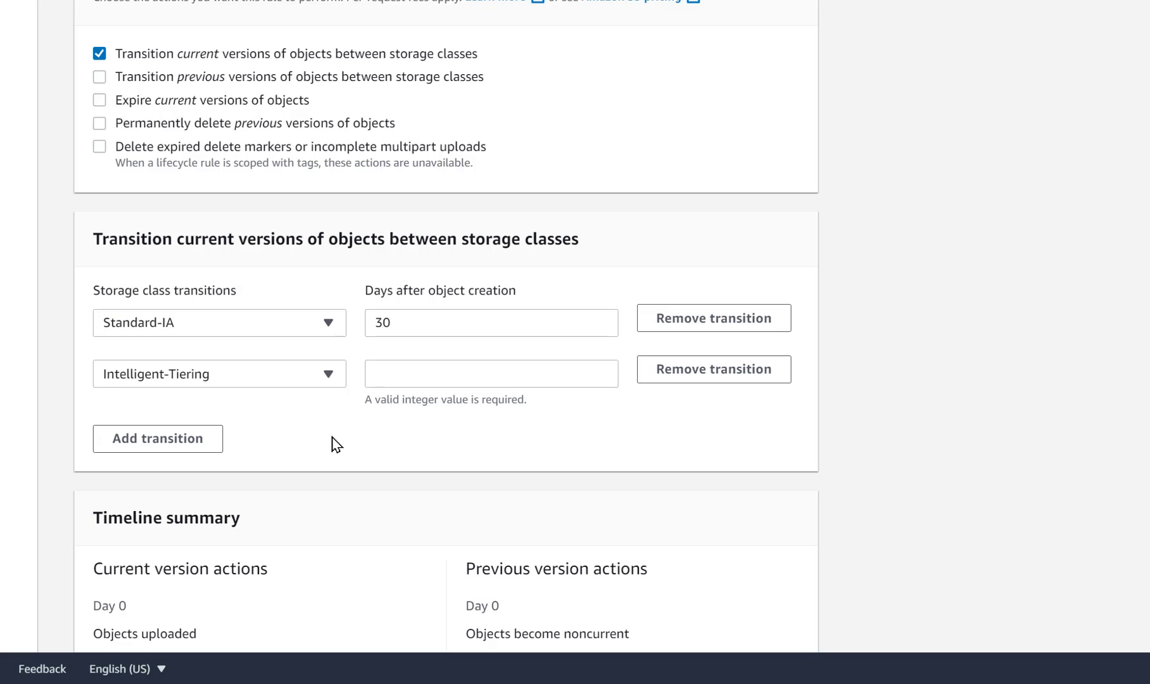
click(393, 374)
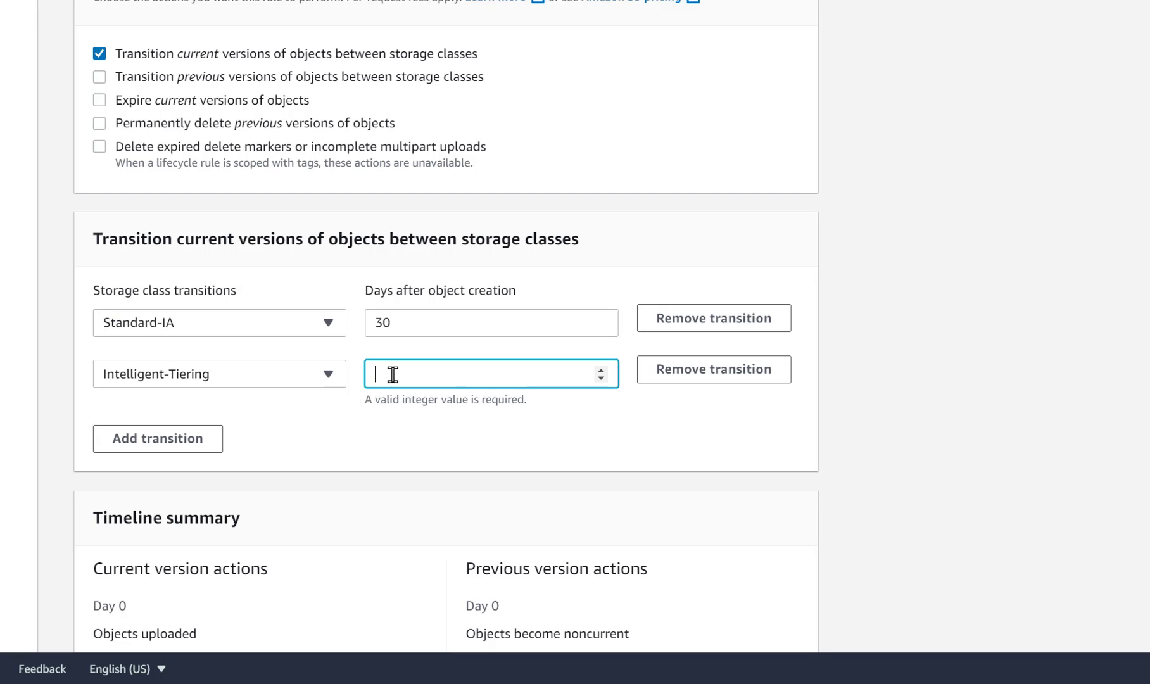
text(60)
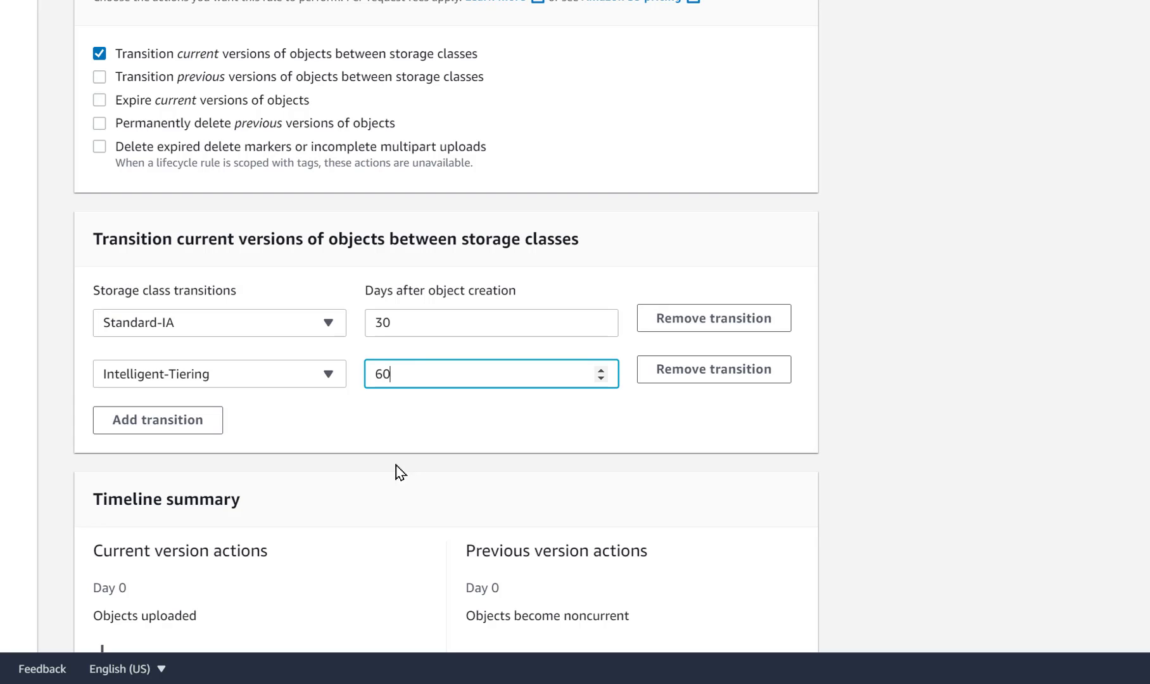
click(185, 429)
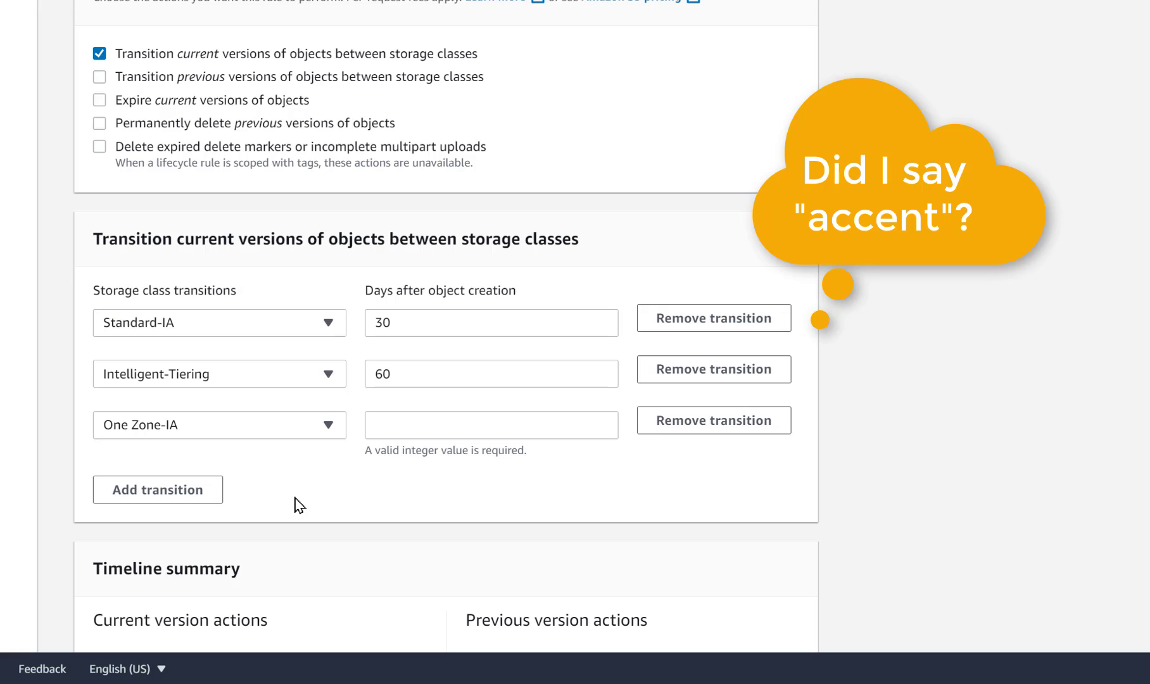
click(696, 429)
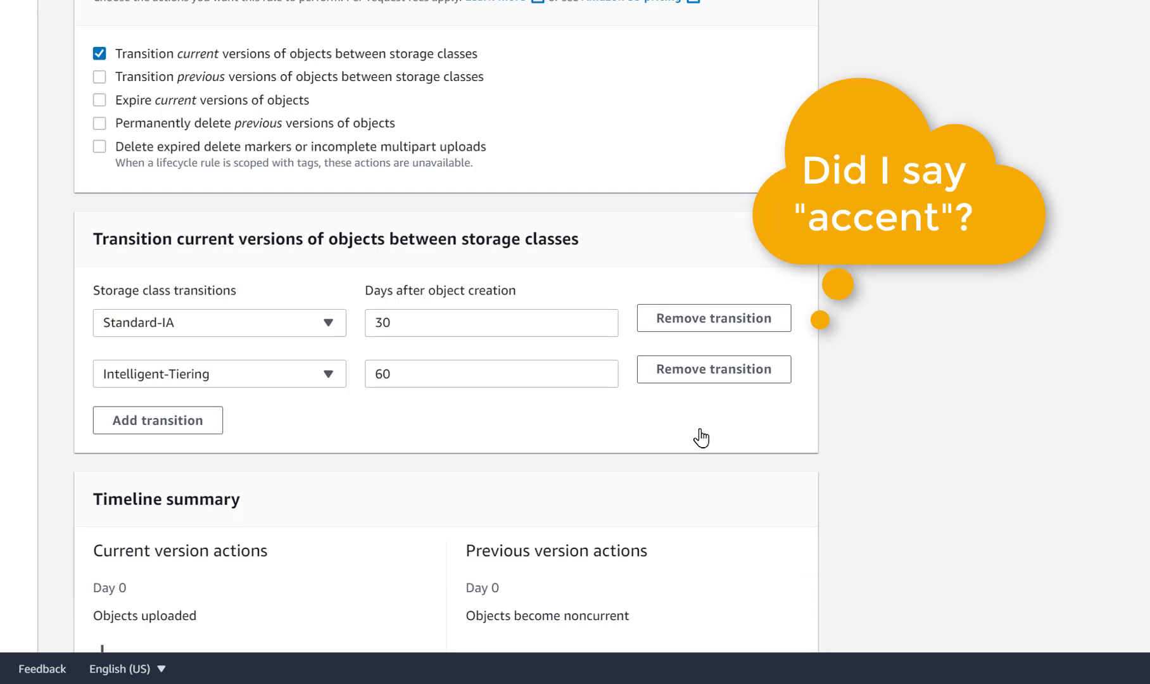
click(691, 373)
Create the 30daymove lifecycle rule and return to the awss3tutorialtuffnetworks bucket.
scroll(697, 539, down, 2)
click(766, 620)
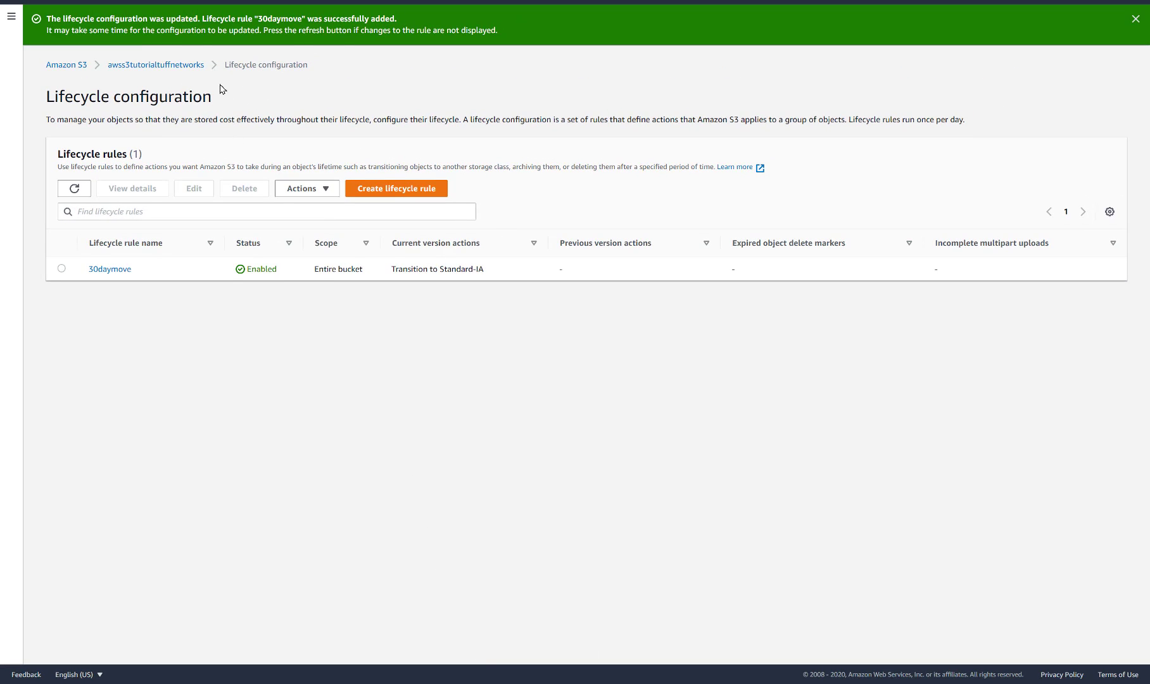
click(159, 65)
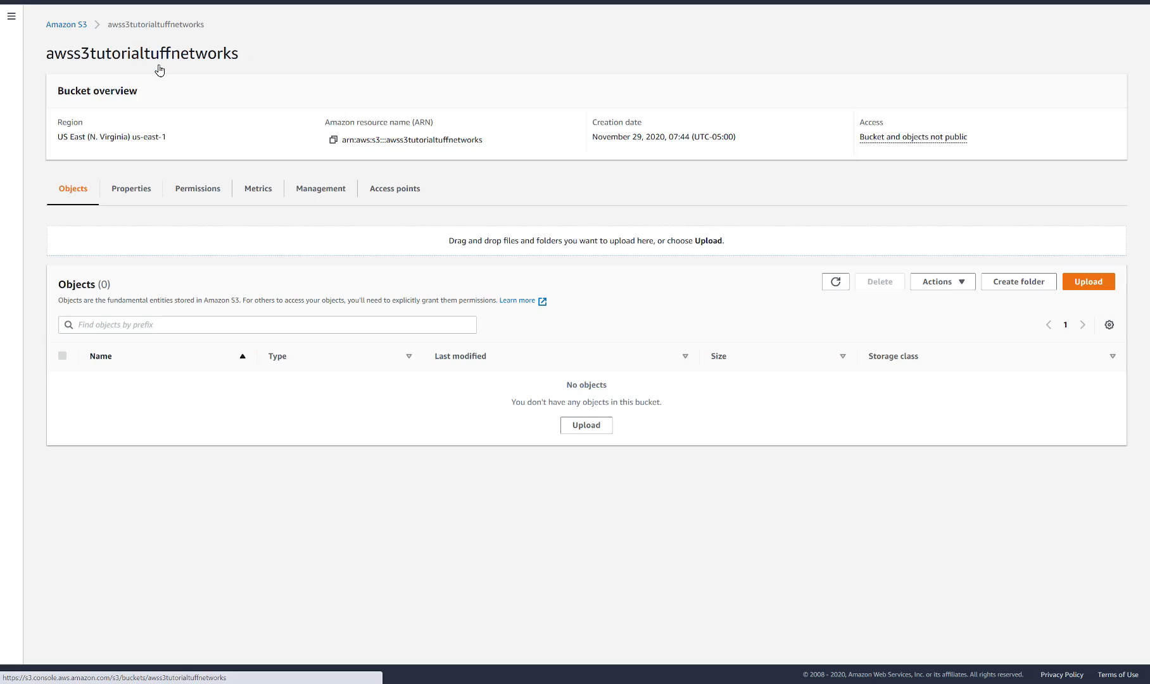
Start an upload to the bucket and add the image file person_4 to it.
click(1084, 282)
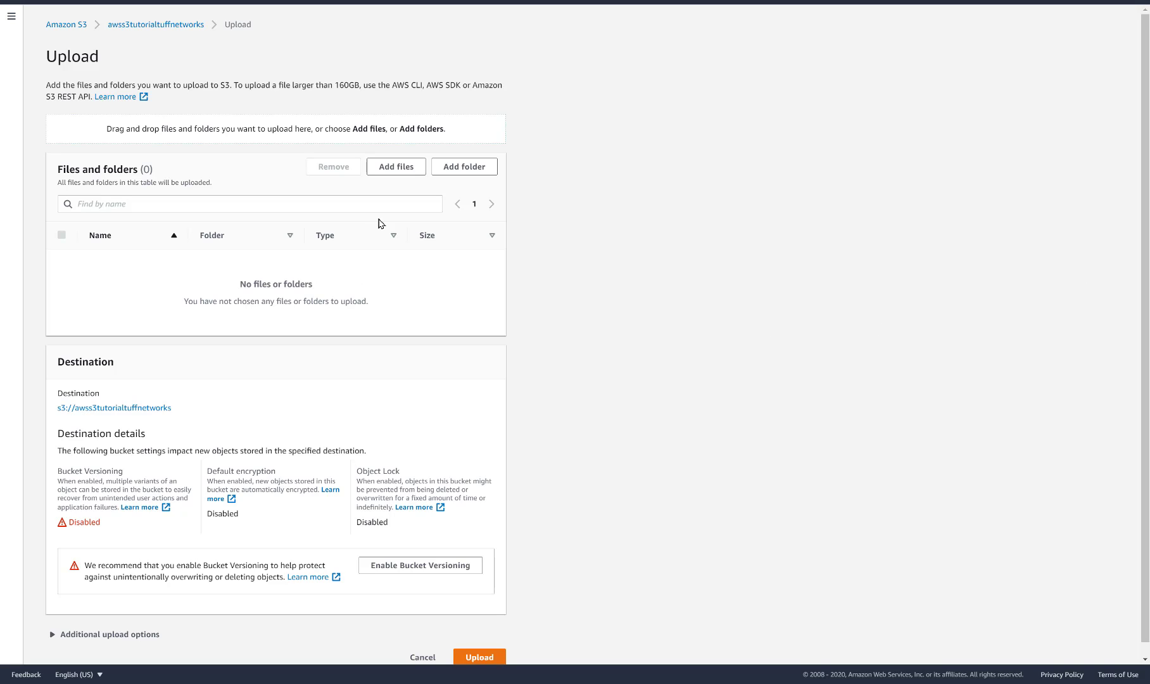
click(461, 169)
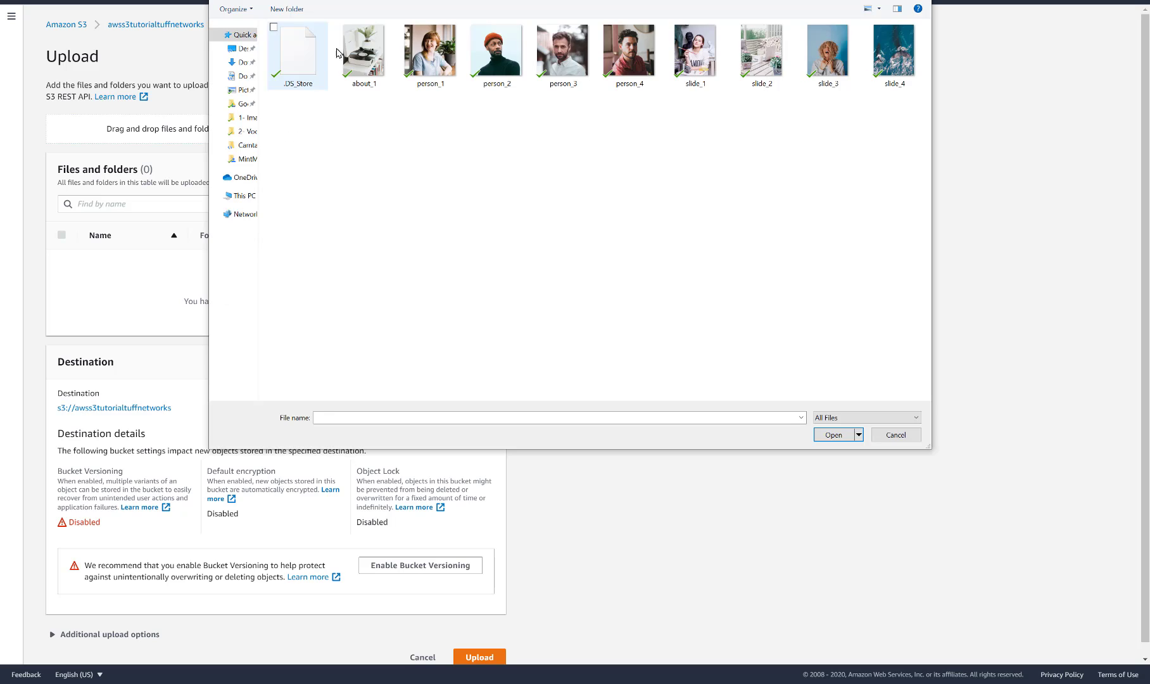
click(638, 55)
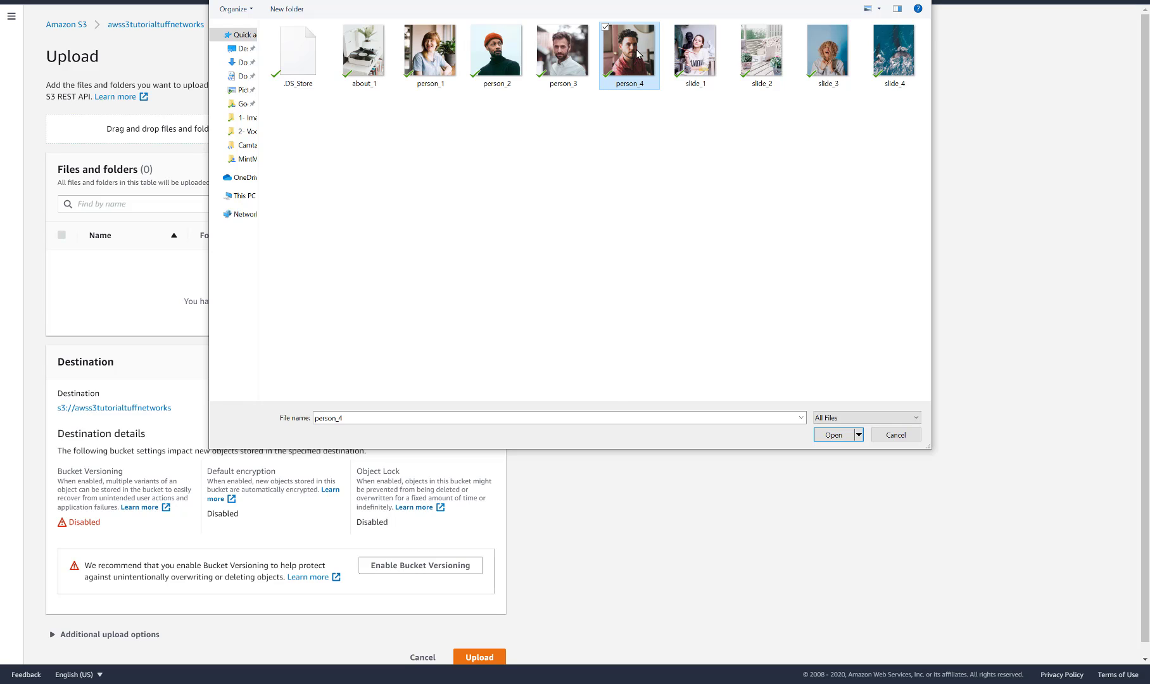
double_click(638, 56)
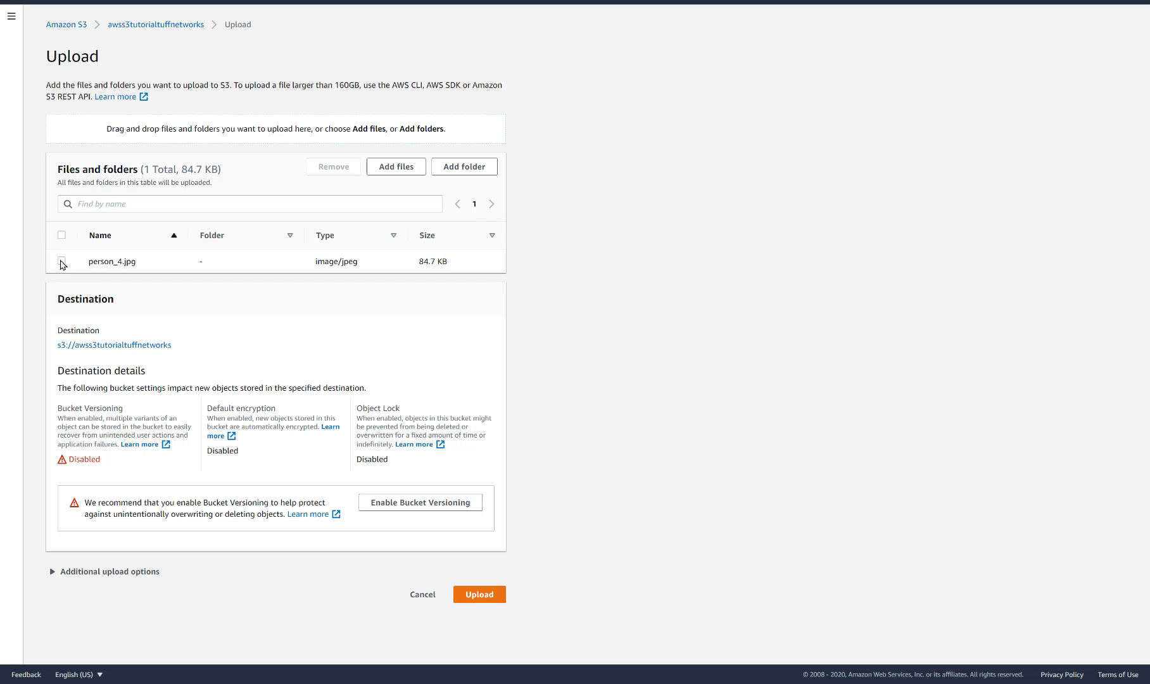
Expand the additional upload options and set the file's storage class to Intelligent-Tiering.
click(83, 574)
scroll(83, 576, down, 5)
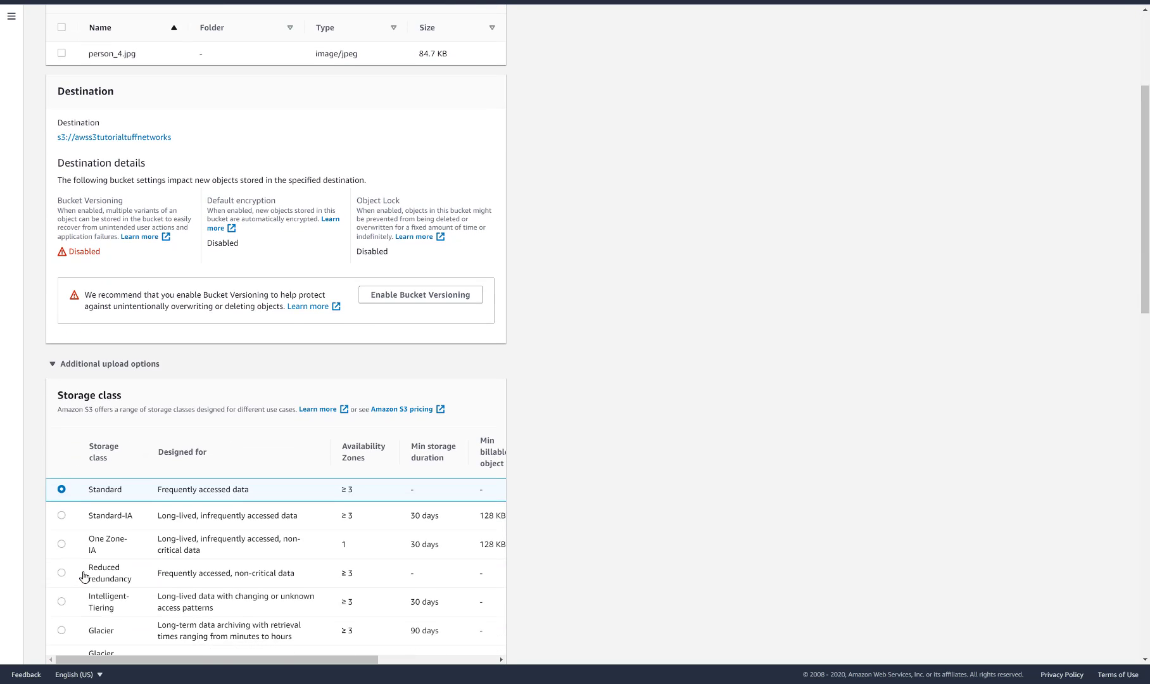
scroll(83, 576, down, 2)
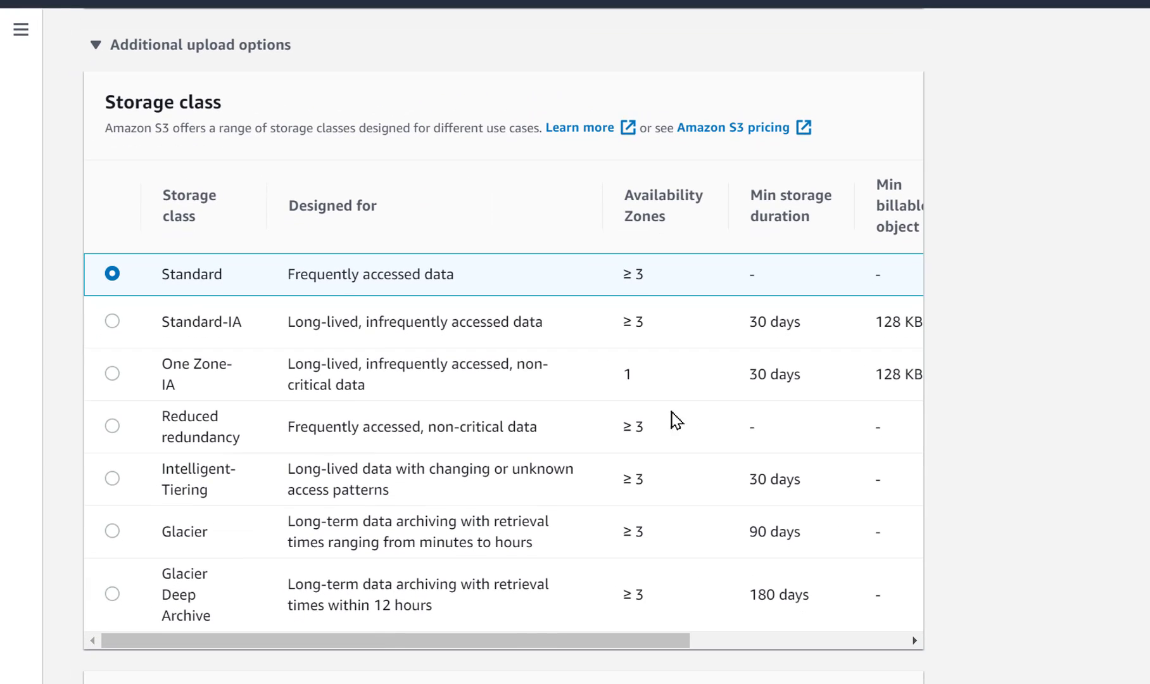
click(113, 480)
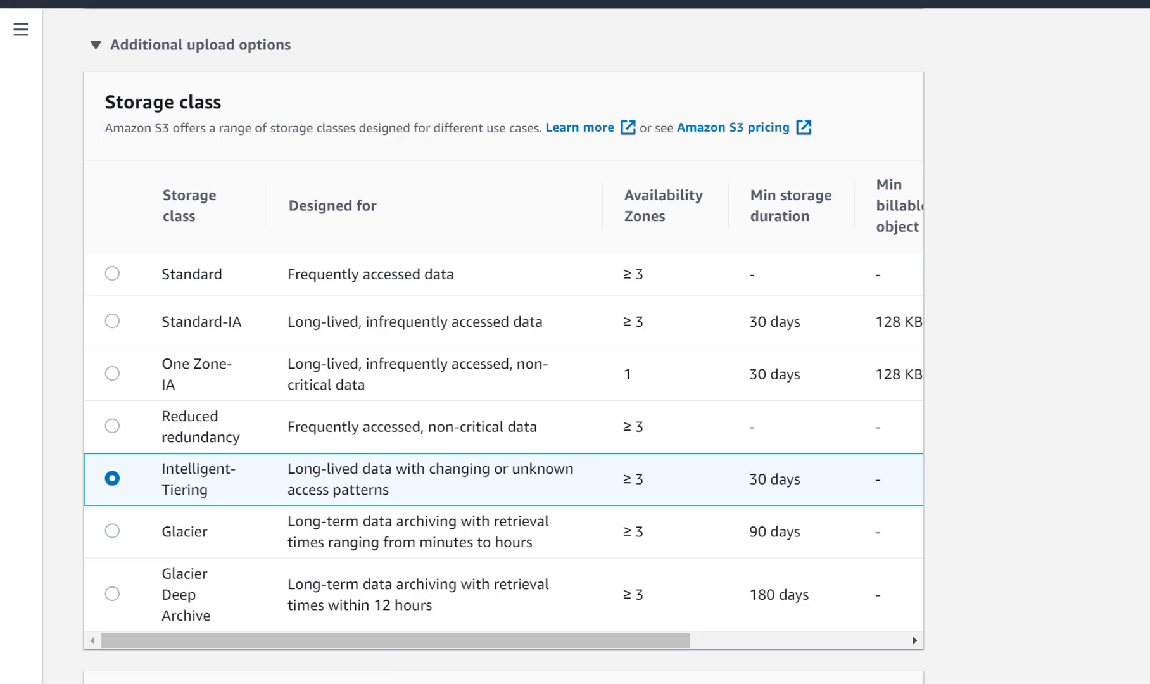
drag(697, 653, 499, 652)
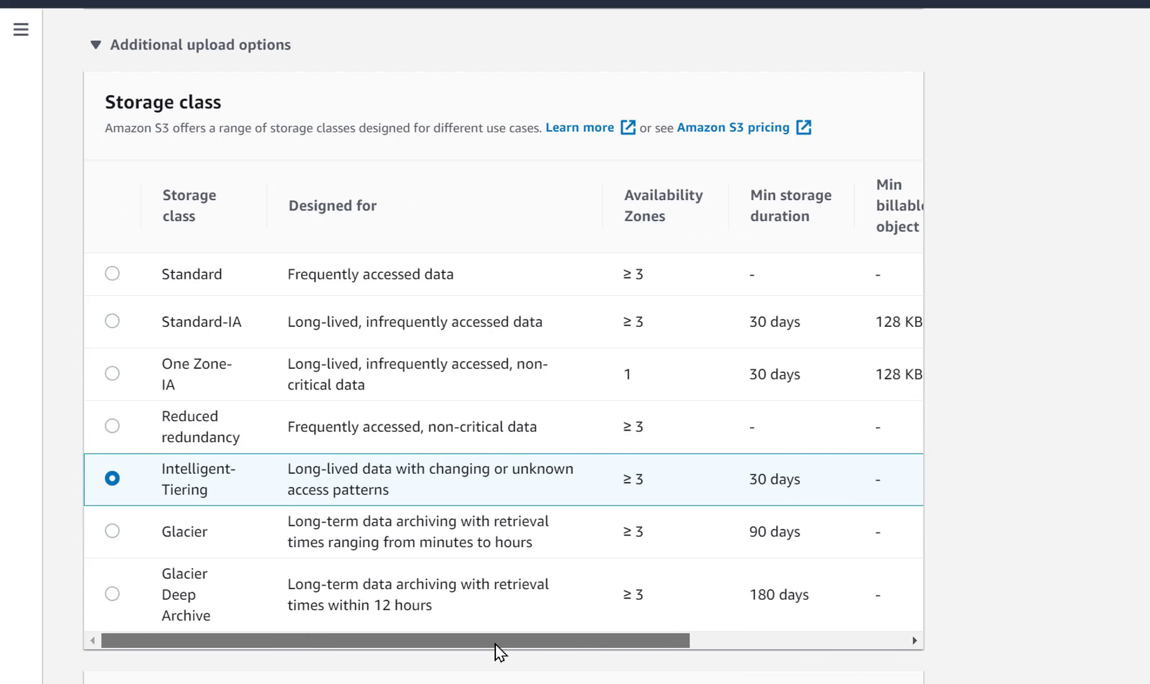